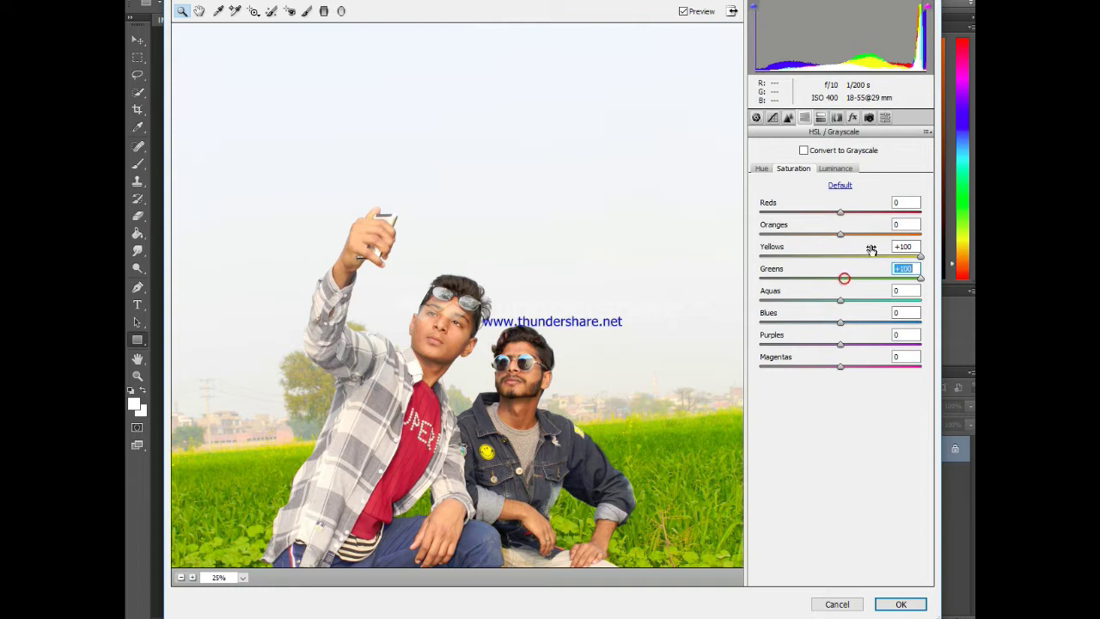
- Set the HSL saturation of Oranges to -13, Reds to +78 and Blues to +100
{"action": "left_click_drag", "start_coordinate": [841, 238], "coordinate": [830, 240]}
{"action": "left_click_drag", "start_coordinate": [843, 214], "coordinate": [907, 220]}
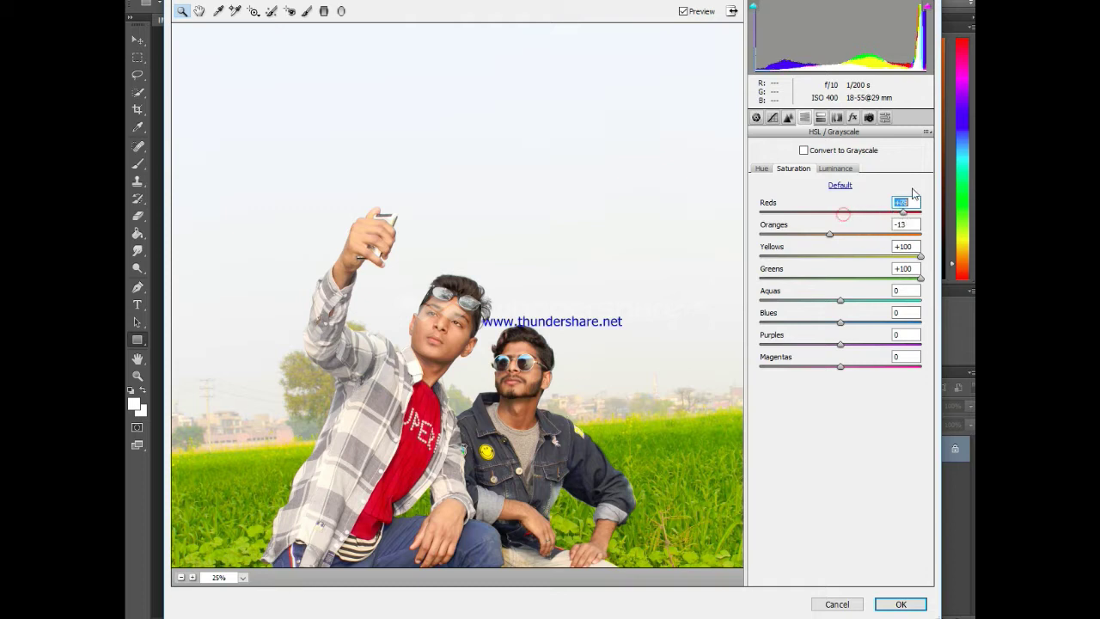
{"action": "left_click_drag", "start_coordinate": [842, 323], "coordinate": [925, 324]}
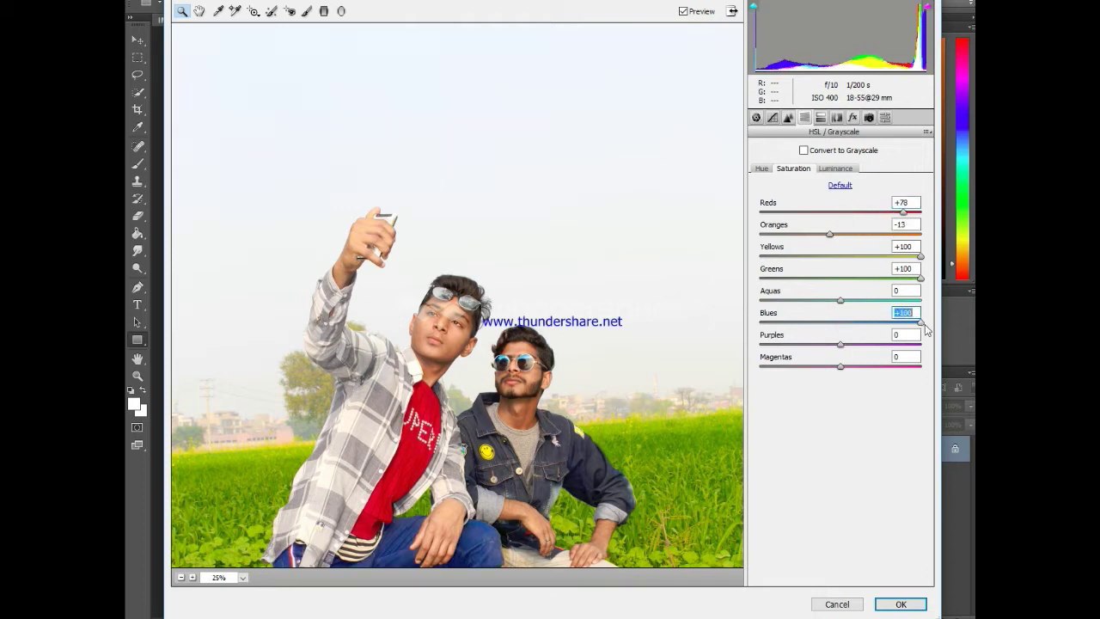
- Shift the HSL hue of Greens to -100 and of Yellows to +15
{"action": "left_click", "coordinate": [762, 168]}
{"action": "left_click_drag", "start_coordinate": [841, 277], "coordinate": [744, 286]}
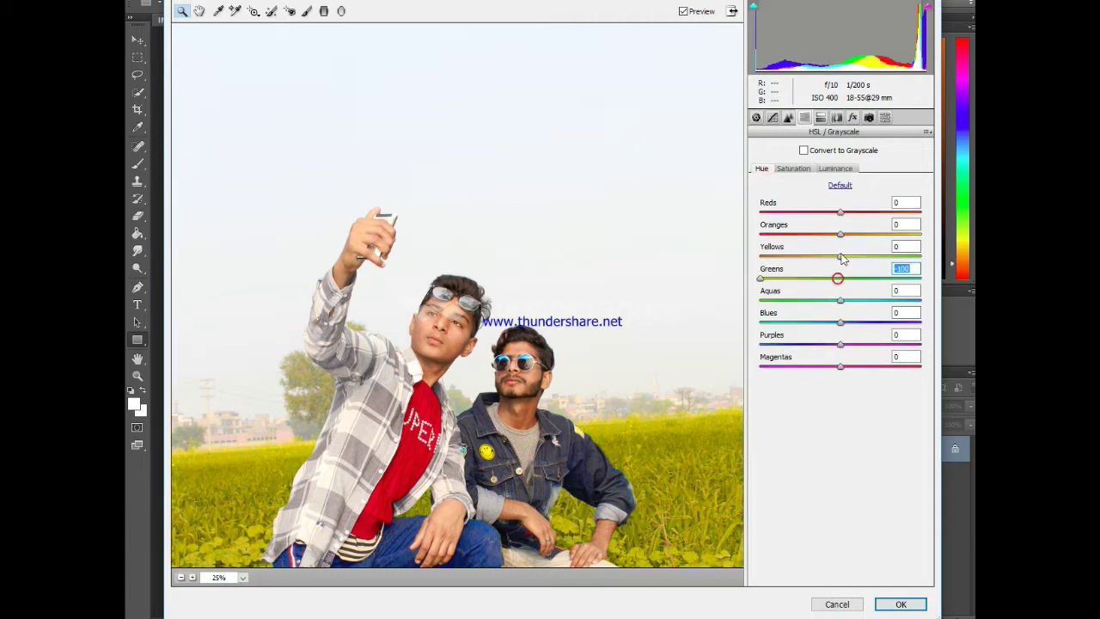
{"action": "left_click_drag", "start_coordinate": [843, 257], "coordinate": [856, 261]}
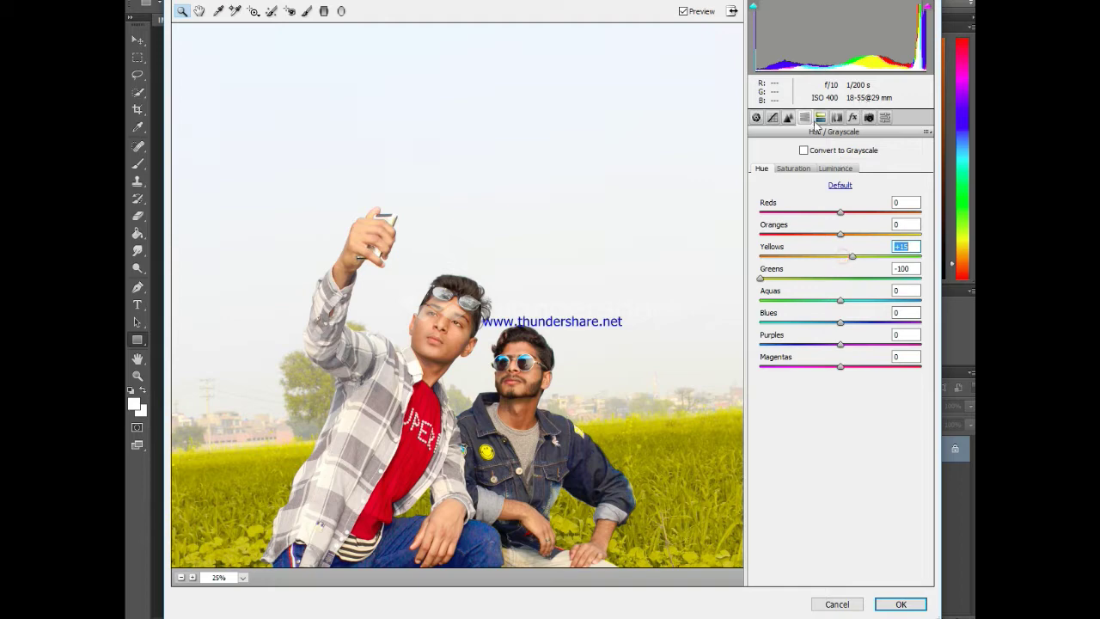
- Warm the white balance temperature to about +15 and apply the Camera Raw adjustments to the photo
{"action": "left_click", "coordinate": [756, 117]}
{"action": "left_click_drag", "start_coordinate": [839, 189], "coordinate": [854, 184]}
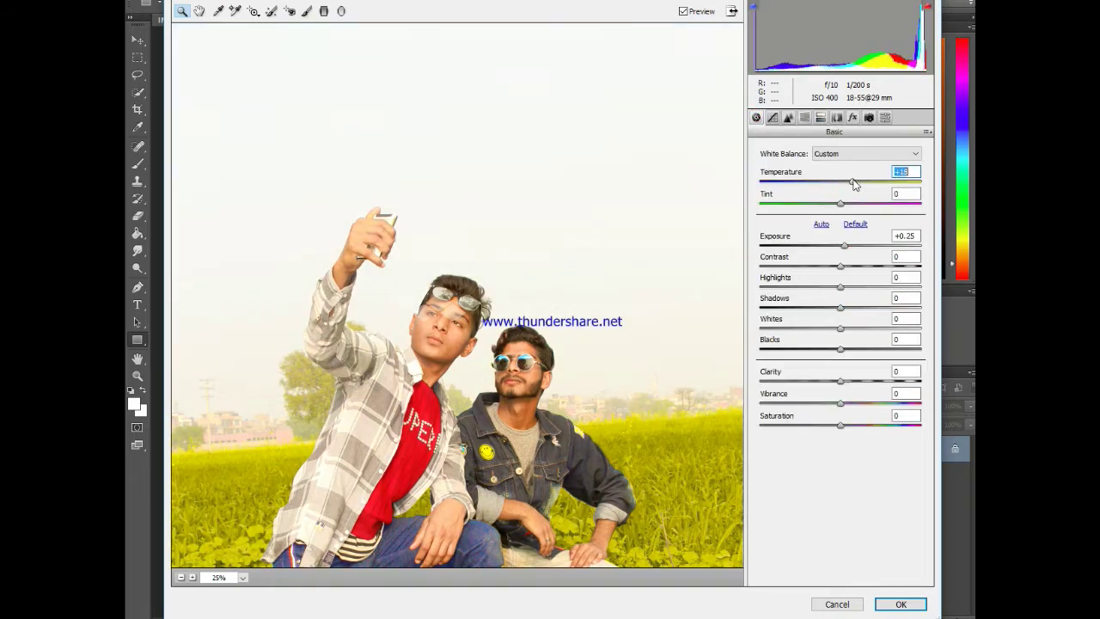
{"action": "left_click", "coordinate": [914, 607]}
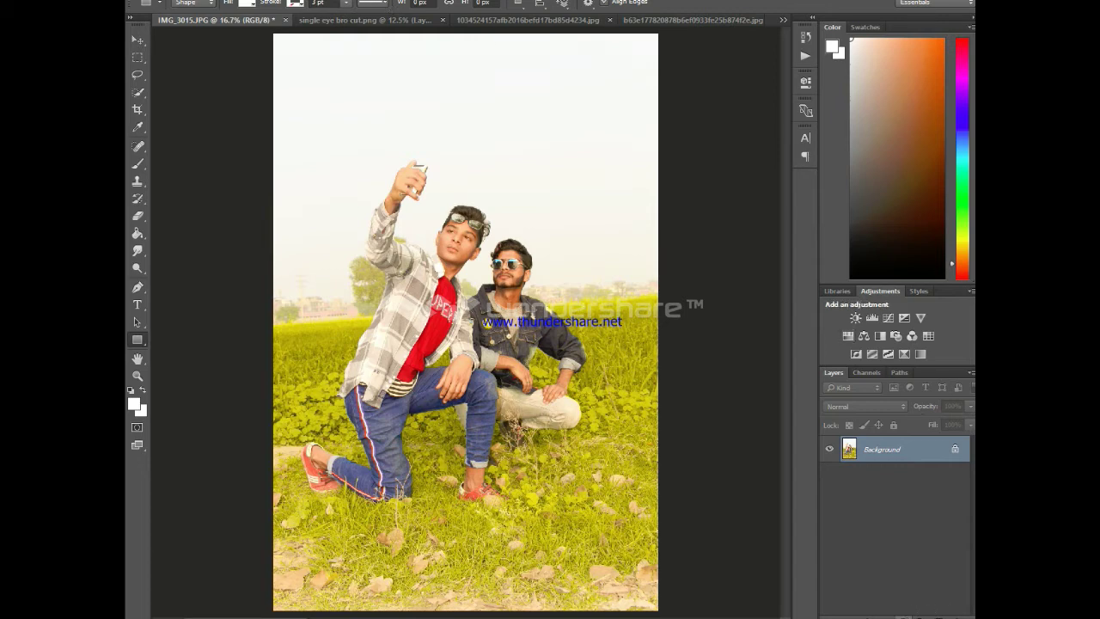
{"action": "left_click", "coordinate": [890, 593]}
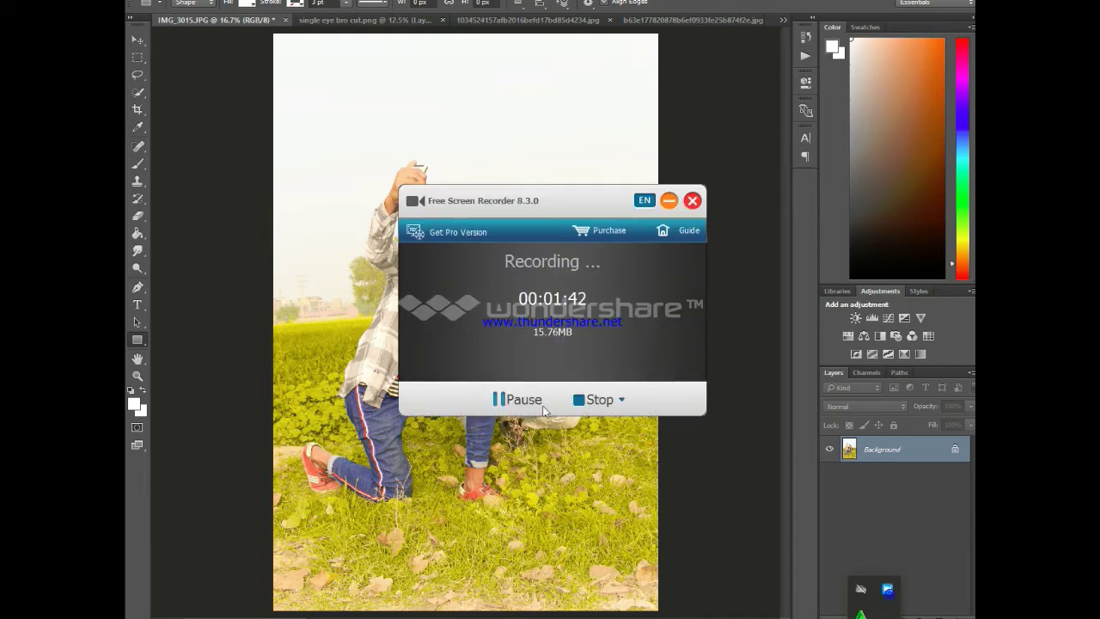
{"action": "left_click", "coordinate": [686, 393]}
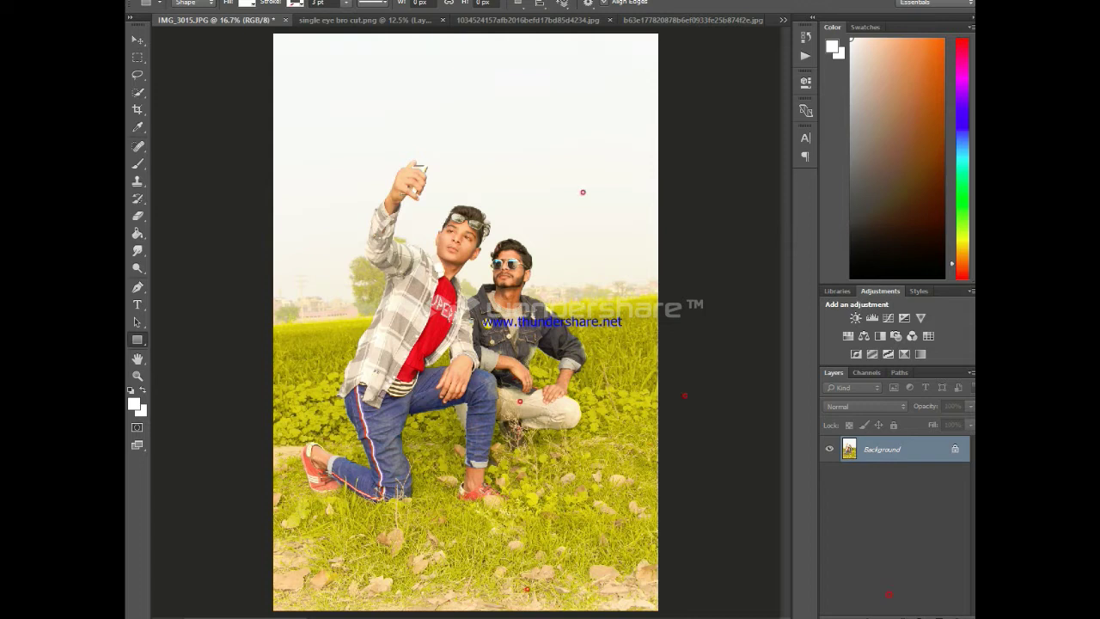
- Add a Selective Color adjustment layer and set its Reds to Cyan +19% and Yellow -18%
{"action": "left_click", "coordinate": [894, 612]}
{"action": "left_click", "coordinate": [909, 606]}
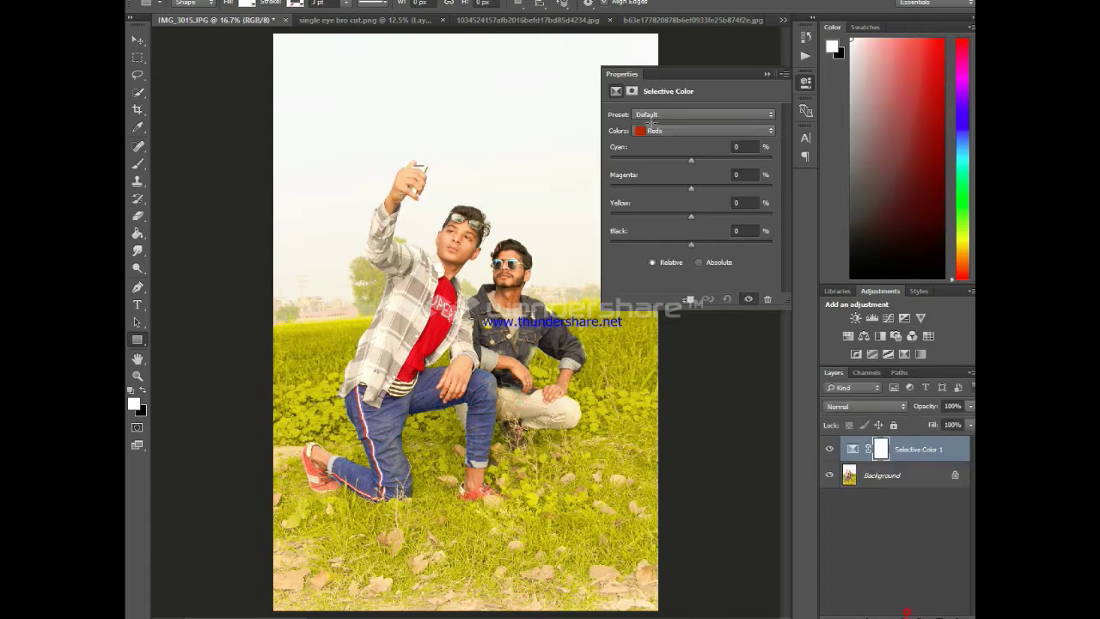
{"action": "left_click_drag", "start_coordinate": [695, 159], "coordinate": [706, 156]}
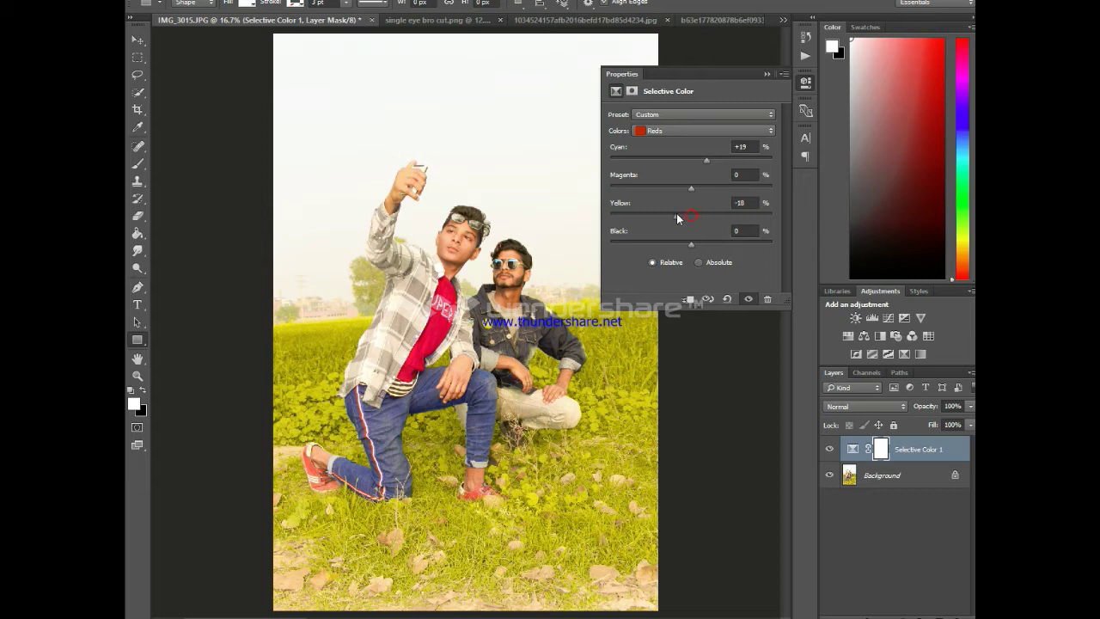
- Set the Selective Color Yellows to Cyan -2% and Yellow +100%, raise Black slightly, and delete the adjustment layer
{"action": "left_click", "coordinate": [692, 129]}
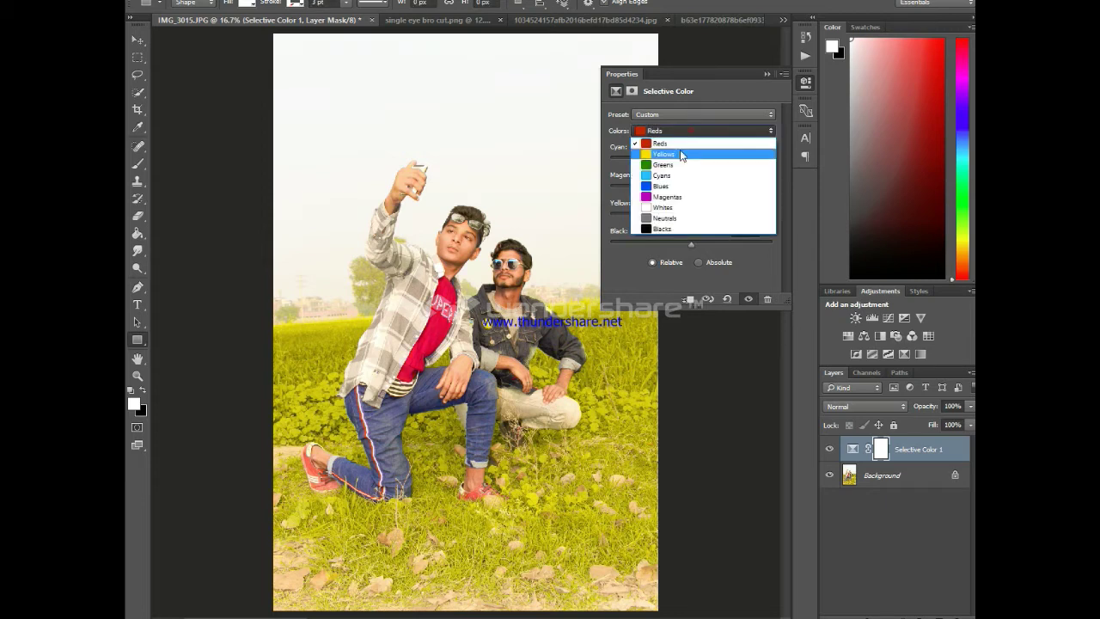
{"action": "left_click", "coordinate": [683, 151]}
{"action": "mouse_move", "coordinate": [726, 163]}
{"action": "left_mouse_down"}
{"action": "mouse_move", "coordinate": [762, 172]}
{"action": "mouse_move", "coordinate": [720, 168]}
{"action": "left_mouse_up"}
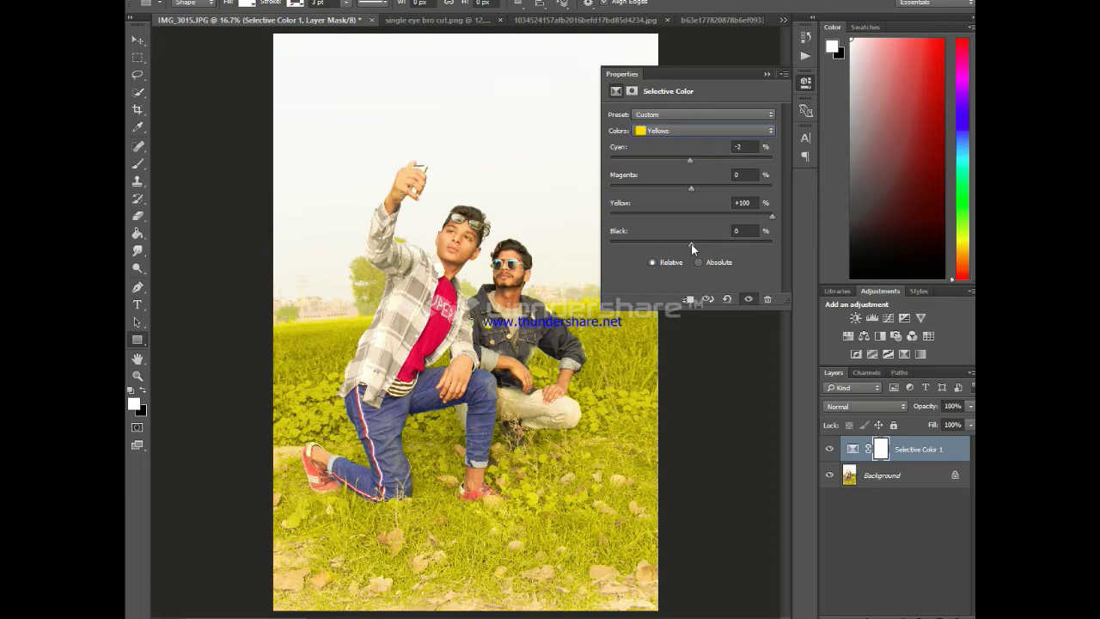
{"action": "mouse_move", "coordinate": [691, 244]}
{"action": "left_mouse_down"}
{"action": "mouse_move", "coordinate": [658, 252]}
{"action": "mouse_move", "coordinate": [666, 241]}
{"action": "mouse_move", "coordinate": [696, 246]}
{"action": "left_mouse_up"}
{"action": "left_click", "coordinate": [764, 74]}
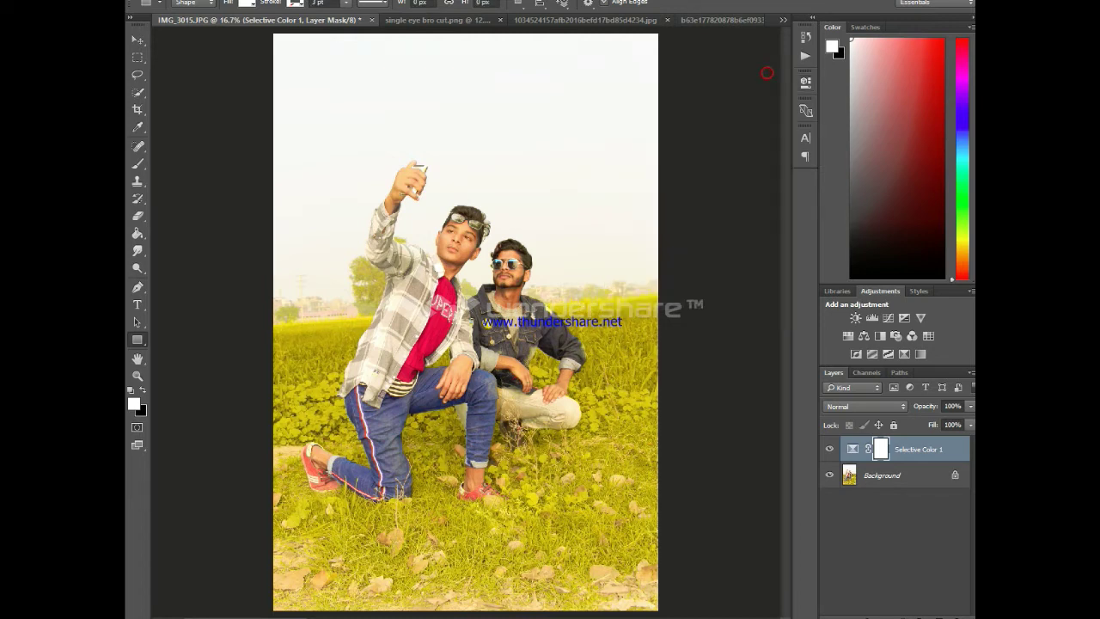
{"action": "key", "text": "Delete"}
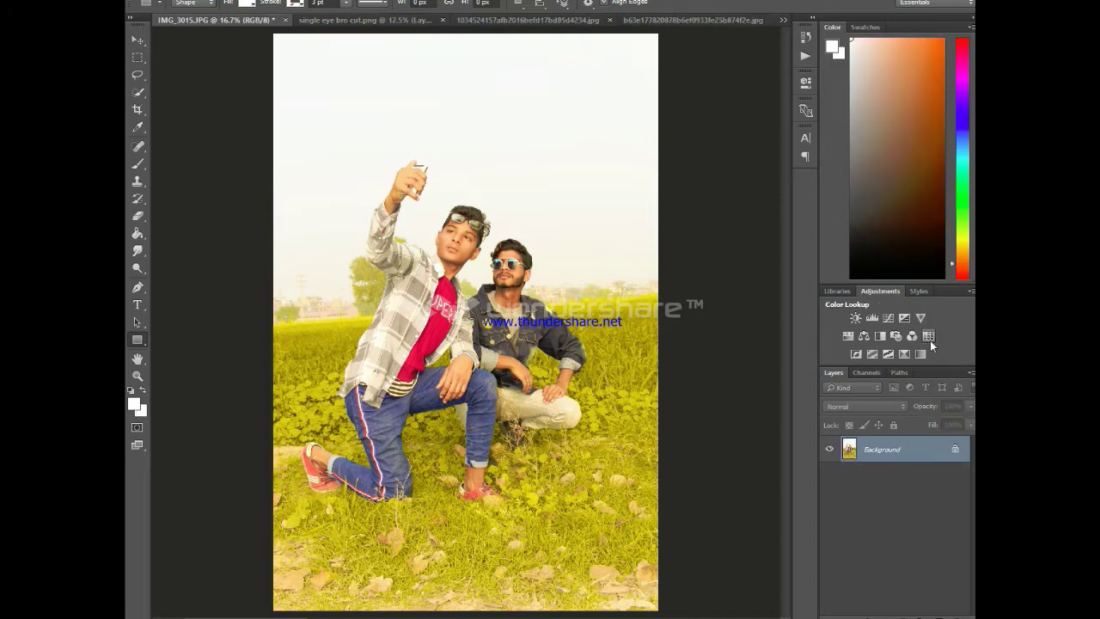
- Open the photo in the Camera Raw filter and set Temperature to -3 and Exposure to -0.25
{"action": "key", "text": "alt+t"}
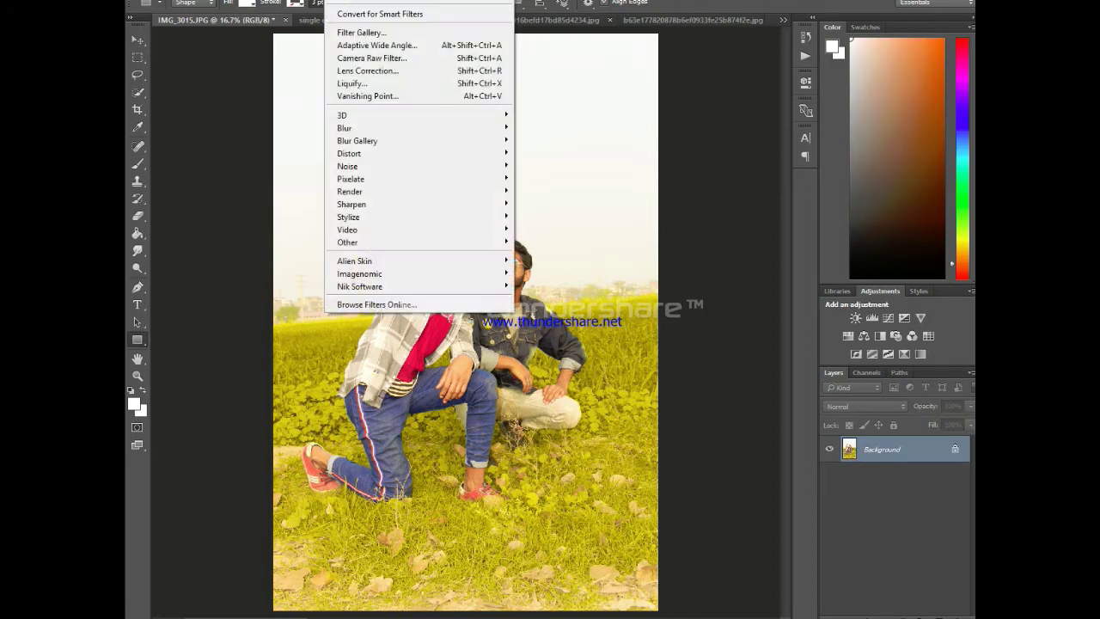
{"action": "left_click", "coordinate": [372, 56]}
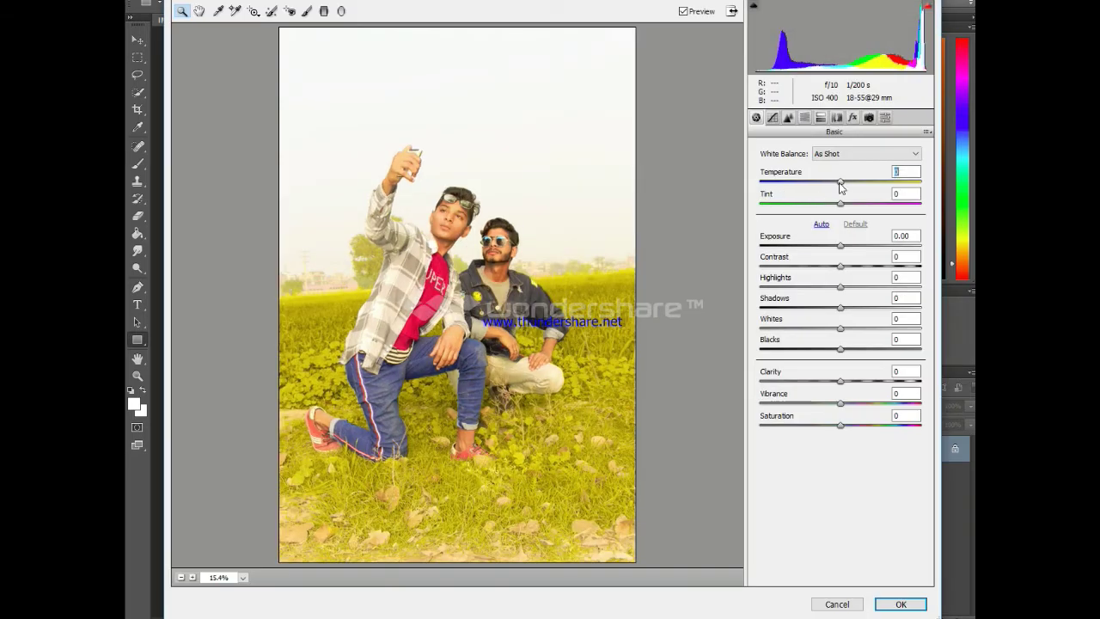
{"action": "left_click_drag", "start_coordinate": [839, 182], "coordinate": [838, 183]}
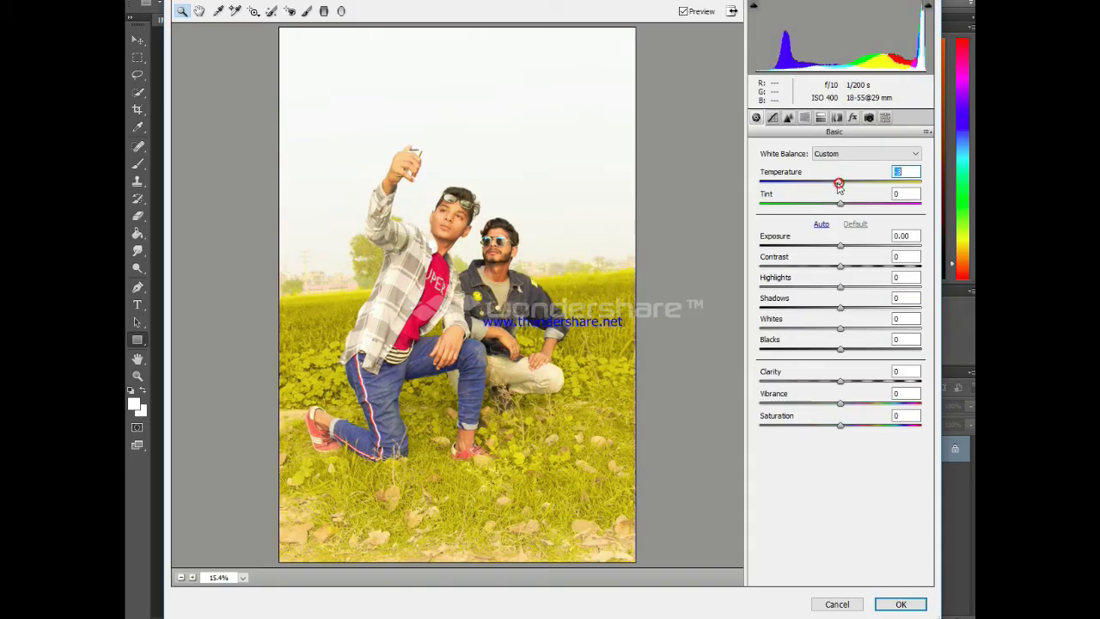
{"action": "left_click_drag", "start_coordinate": [839, 246], "coordinate": [833, 247]}
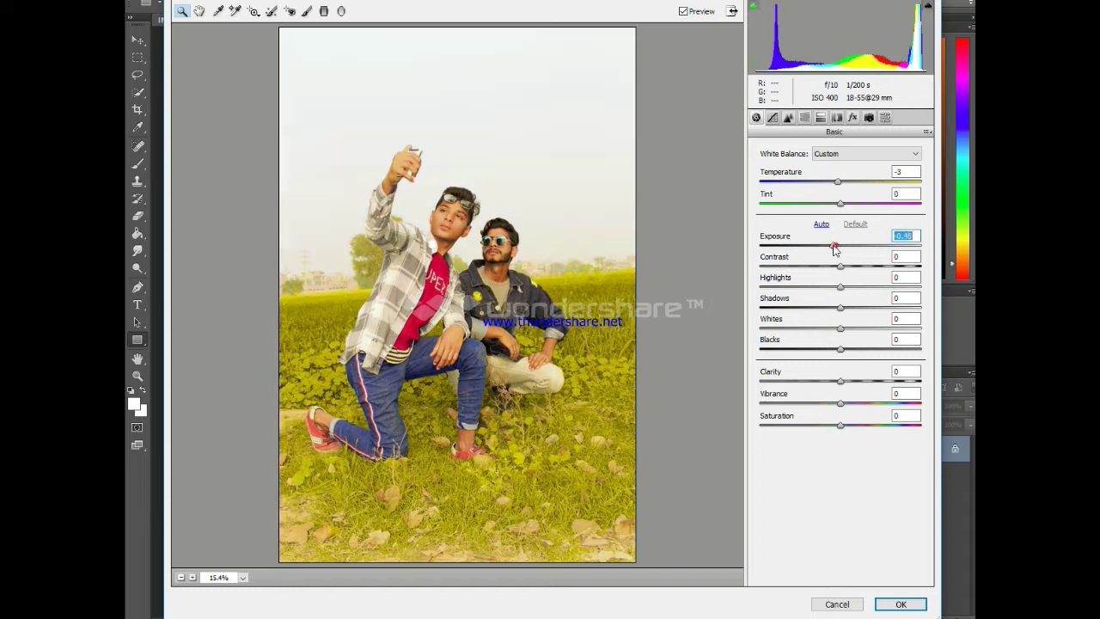
- Set Highlights to -100, Shadows to -40, Whites to -8, Vibrance to -1 and Clarity to +6
{"action": "left_click_drag", "start_coordinate": [840, 287], "coordinate": [756, 307]}
{"action": "mouse_move", "coordinate": [843, 307]}
{"action": "left_mouse_down"}
{"action": "mouse_move", "coordinate": [809, 311]}
{"action": "mouse_move", "coordinate": [835, 327]}
{"action": "left_mouse_up"}
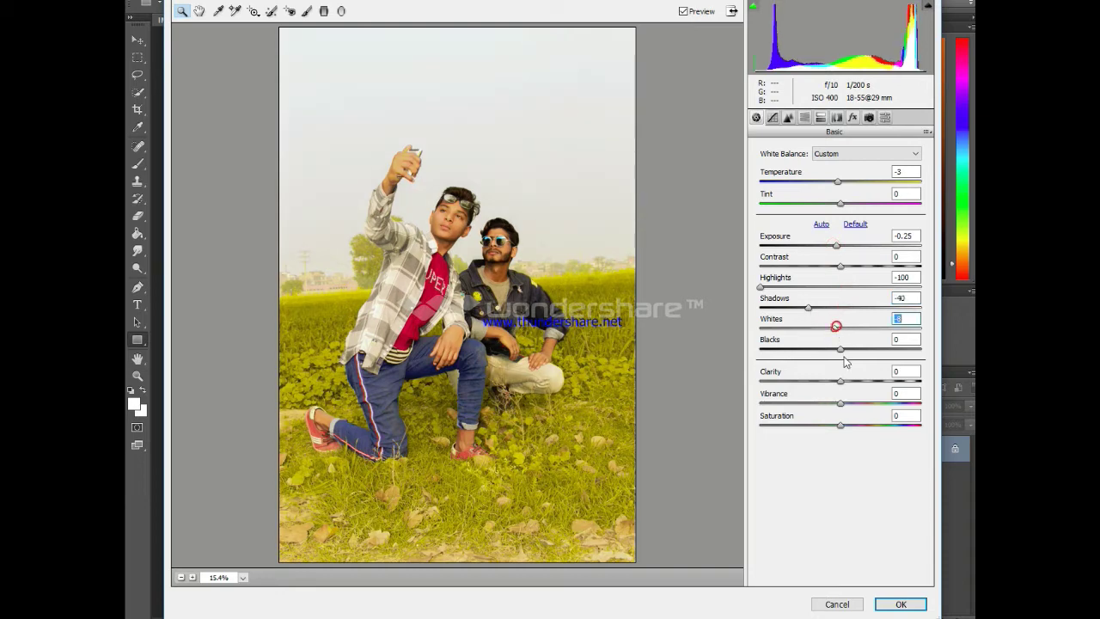
{"action": "left_click_drag", "start_coordinate": [842, 403], "coordinate": [846, 380]}
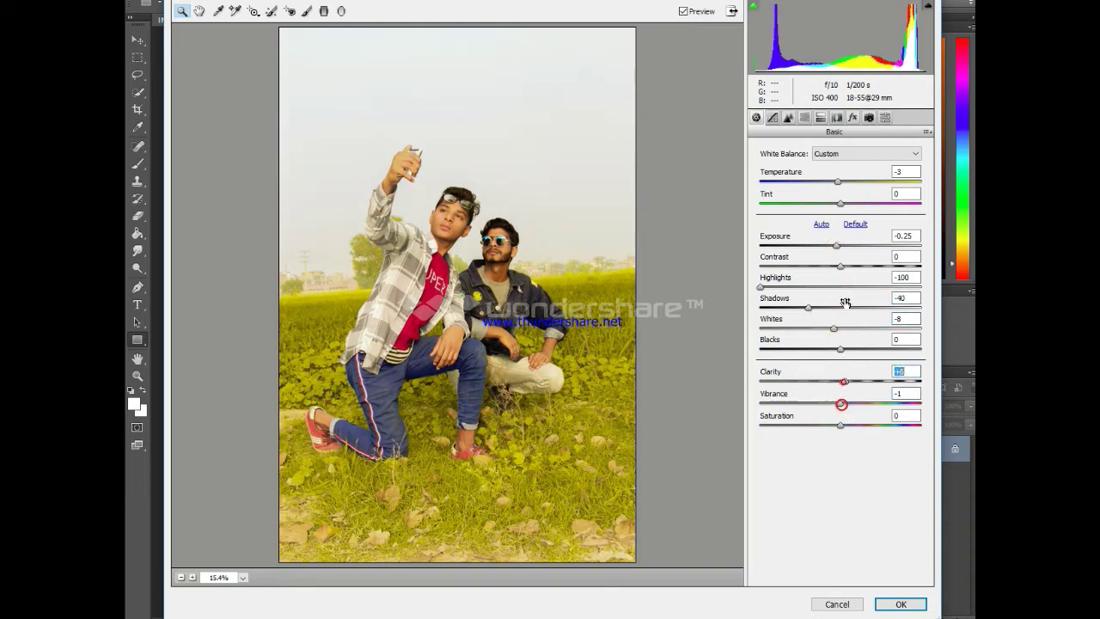
- Set HSL saturation to Yellows +28, Greens +97, Aquas +100, Blues +32 and Reds about +40
{"action": "left_click", "coordinate": [805, 117]}
{"action": "left_click_drag", "start_coordinate": [840, 255], "coordinate": [966, 308]}
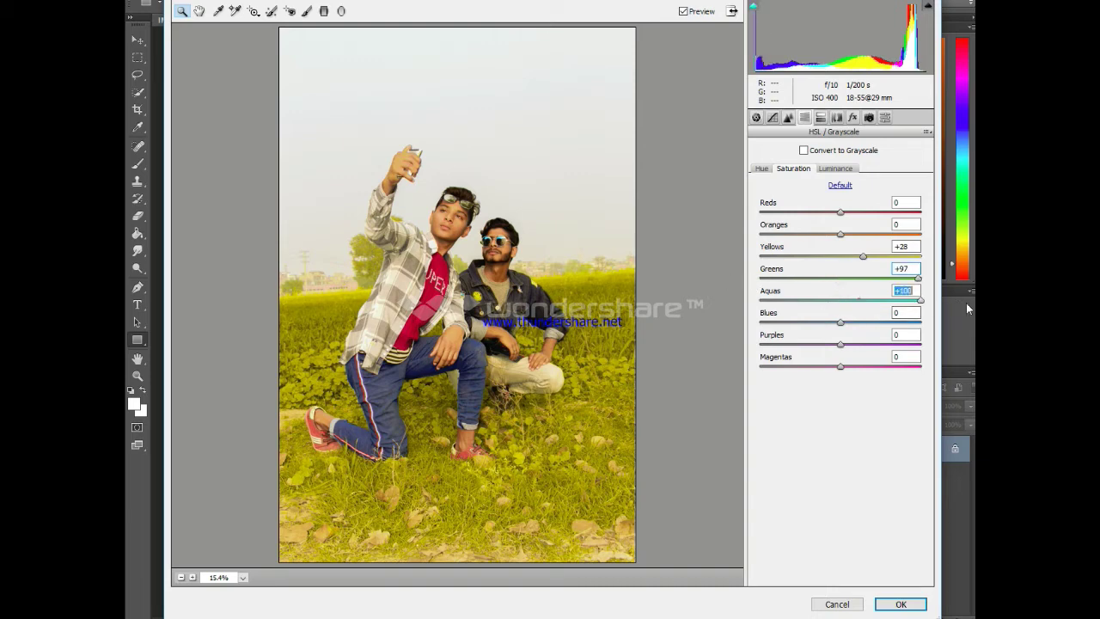
{"action": "left_click_drag", "start_coordinate": [839, 323], "coordinate": [865, 324]}
{"action": "left_click_drag", "start_coordinate": [841, 212], "coordinate": [870, 213]}
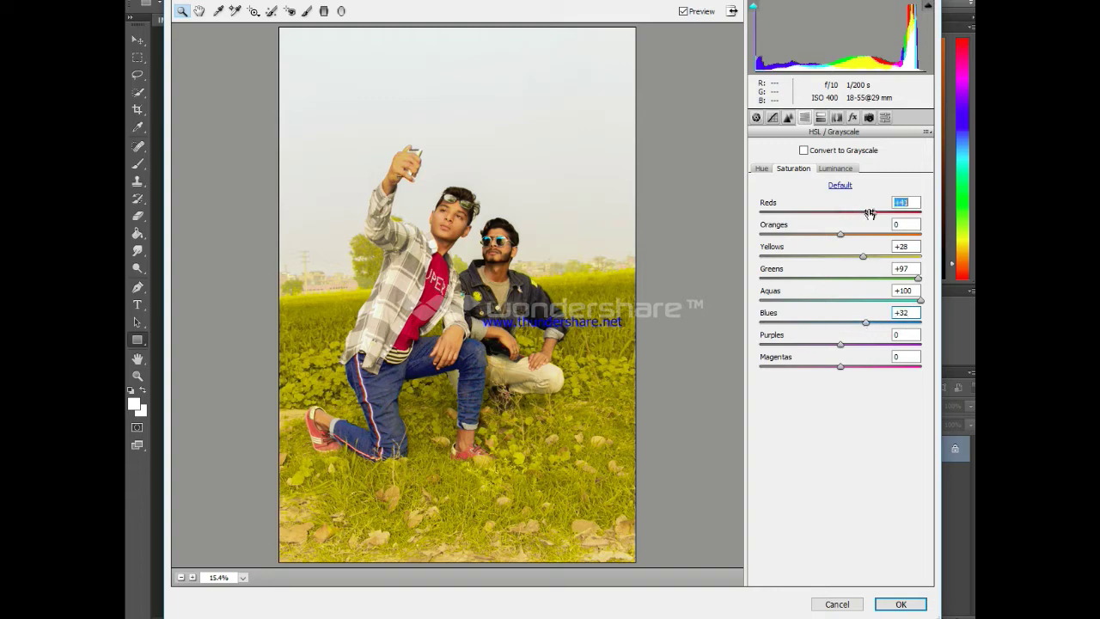
- Darken the photo's edges with a Highlight Priority post-crop vignette of about -25
{"action": "left_click", "coordinate": [853, 117]}
{"action": "left_click_drag", "start_coordinate": [841, 292], "coordinate": [821, 297]}
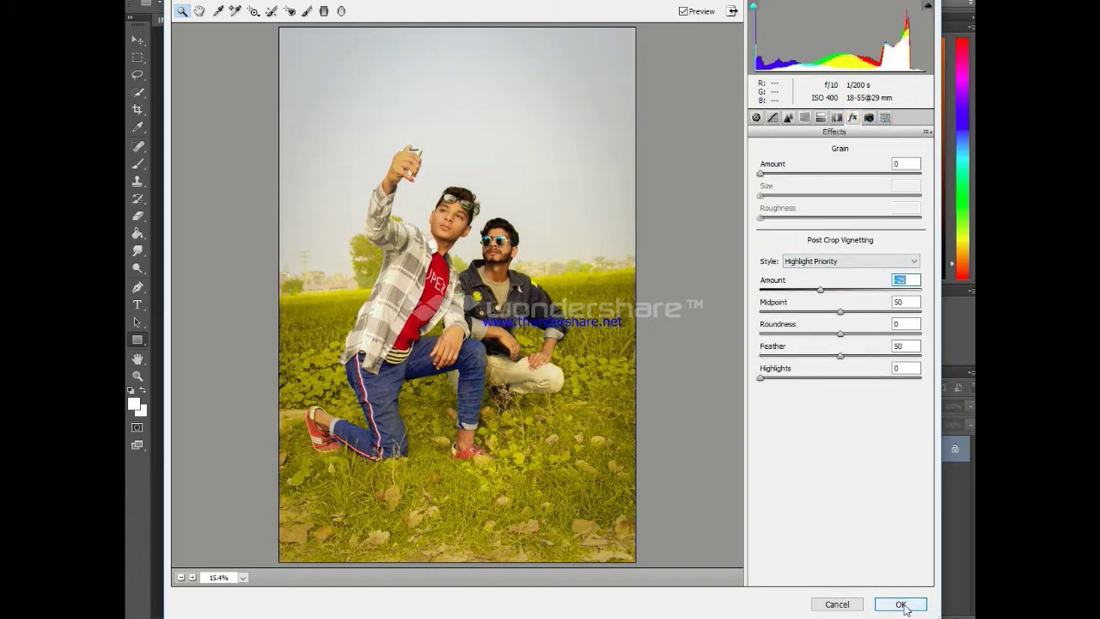
- Add slight luminance noise reduction and apply the Camera Raw filter to the photo
{"action": "left_click", "coordinate": [788, 118]}
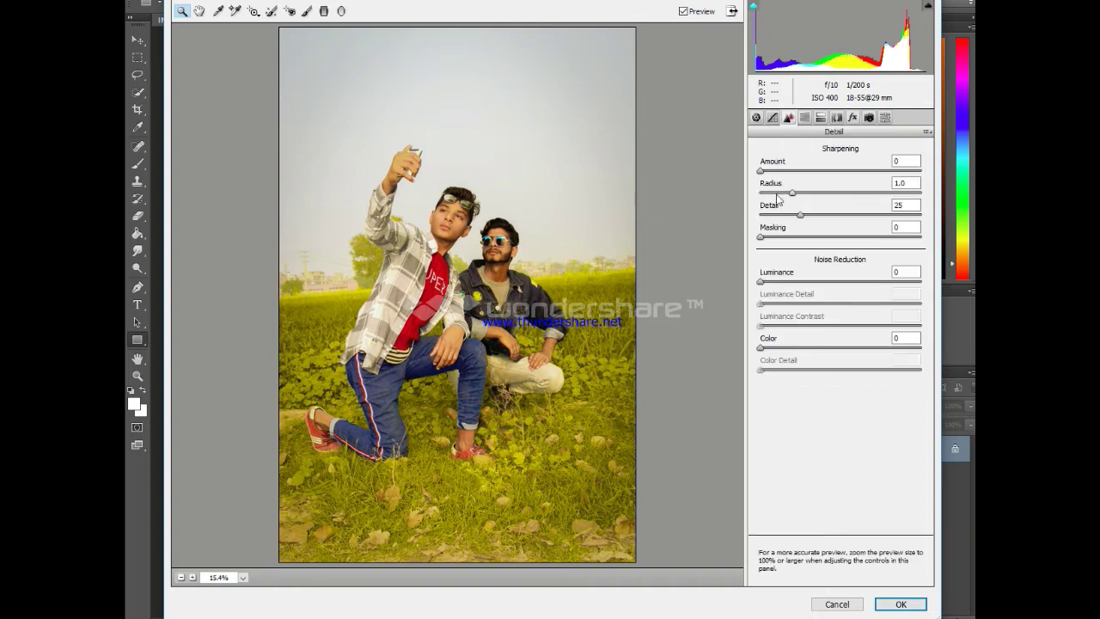
{"action": "left_click", "coordinate": [766, 278]}
{"action": "left_click", "coordinate": [898, 604]}
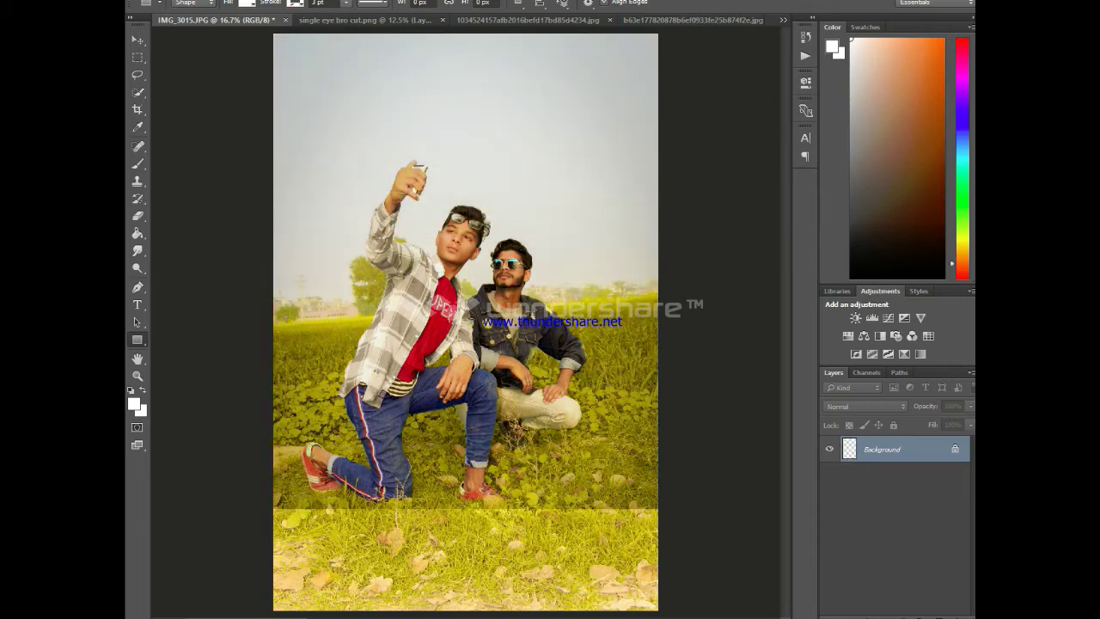
- Open the photo in Liquify and push the hair of the man in the checked shirt outward with a size 250 brush
{"action": "left_click", "coordinate": [344, 2]}
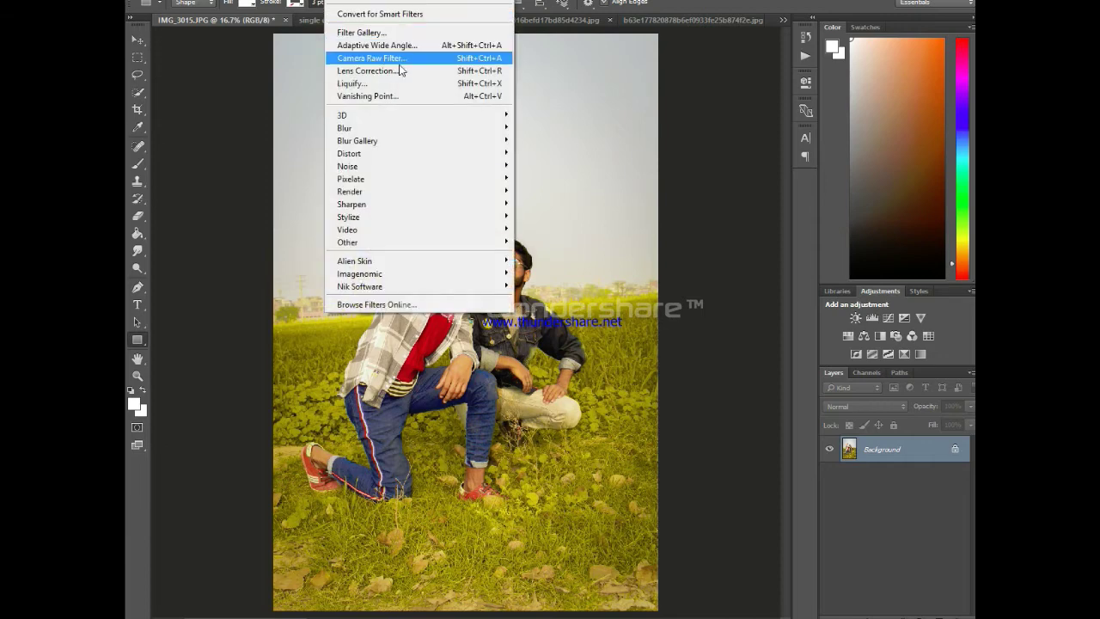
{"action": "left_click", "coordinate": [378, 84]}
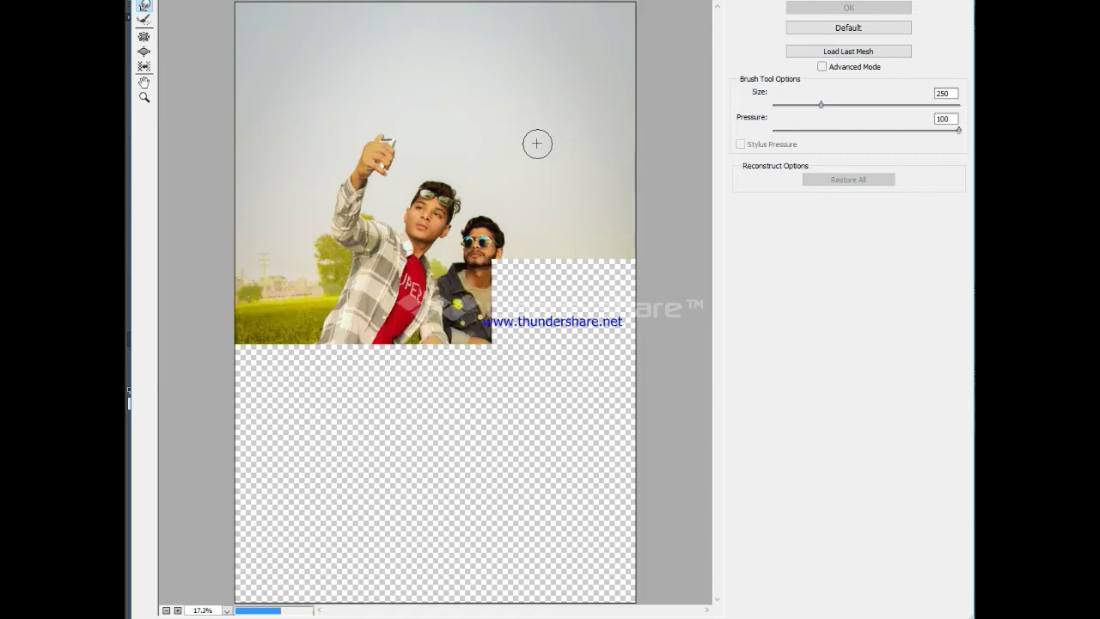
{"action": "key", "text": "ctrl+plus"}
{"action": "key", "text": "ctrl+plus"}
{"action": "key", "text": "ctrl+plus"}
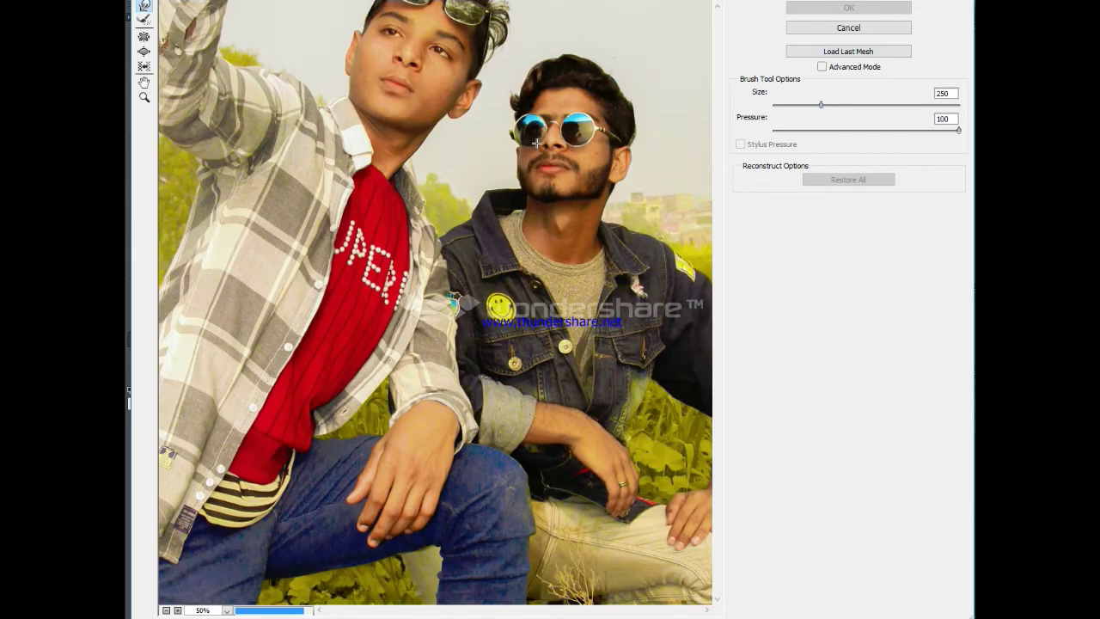
{"action": "scroll", "coordinate": [537, 143], "scroll_direction": "up", "scroll_amount": 3}
{"action": "key", "text": "ctrl+plus"}
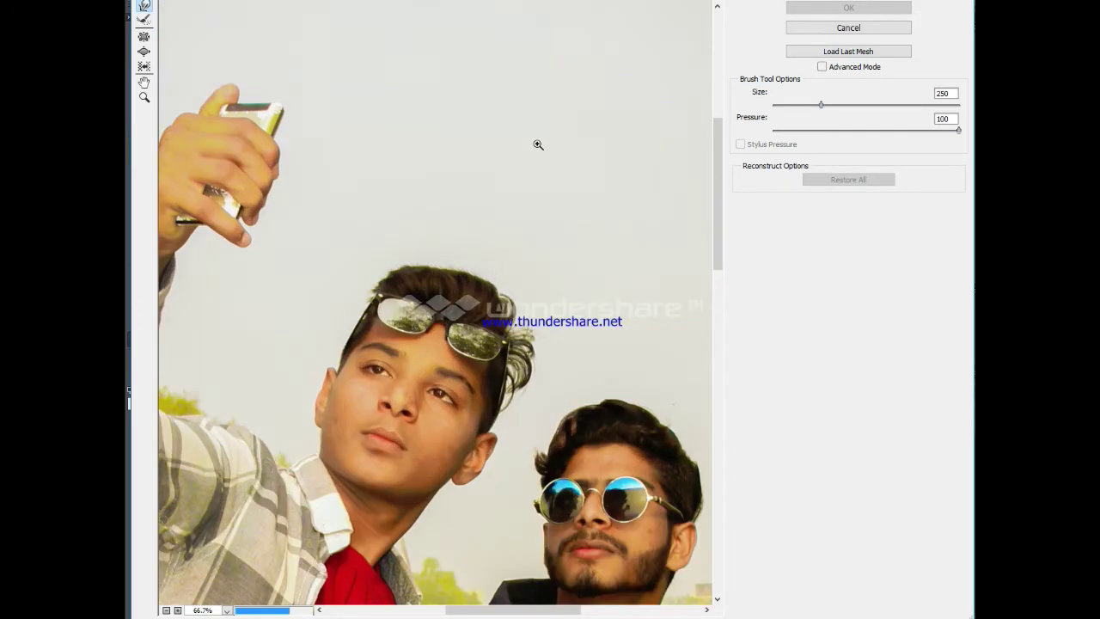
{"action": "left_click_drag", "start_coordinate": [506, 279], "coordinate": [510, 273]}
{"action": "mouse_move", "coordinate": [443, 260]}
{"action": "left_mouse_down"}
{"action": "mouse_move", "coordinate": [370, 275]}
{"action": "mouse_move", "coordinate": [385, 236]}
{"action": "mouse_move", "coordinate": [499, 243]}
{"action": "mouse_move", "coordinate": [465, 251]}
{"action": "left_mouse_up"}
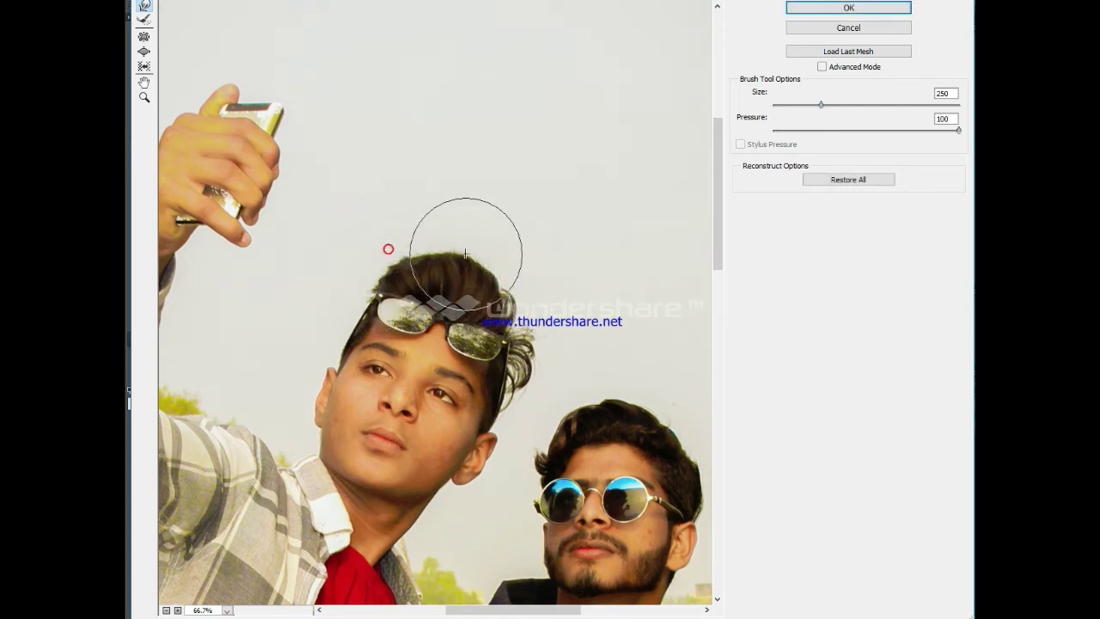
{"action": "left_click_drag", "start_coordinate": [520, 288], "coordinate": [529, 281]}
- Lift the top of the checked-shirt man's hair further, enlarging the warp brush to 400 and 500
{"action": "key", "text": "bracketright"}
{"action": "key", "text": "bracketright"}
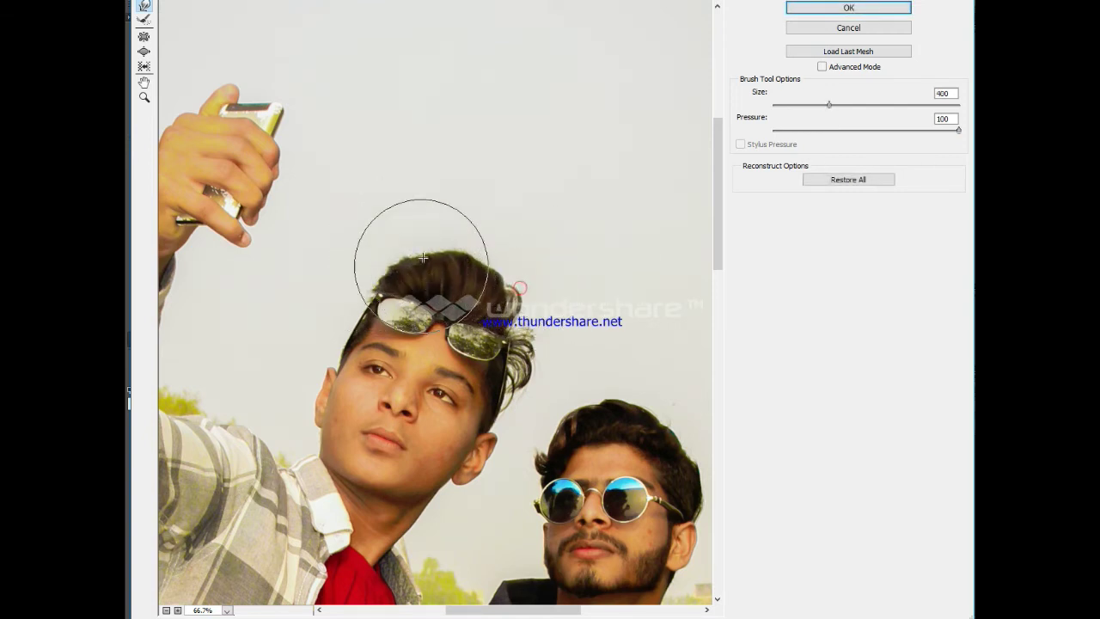
{"action": "left_click_drag", "start_coordinate": [432, 228], "coordinate": [433, 223]}
{"action": "key", "text": "bracketright"}
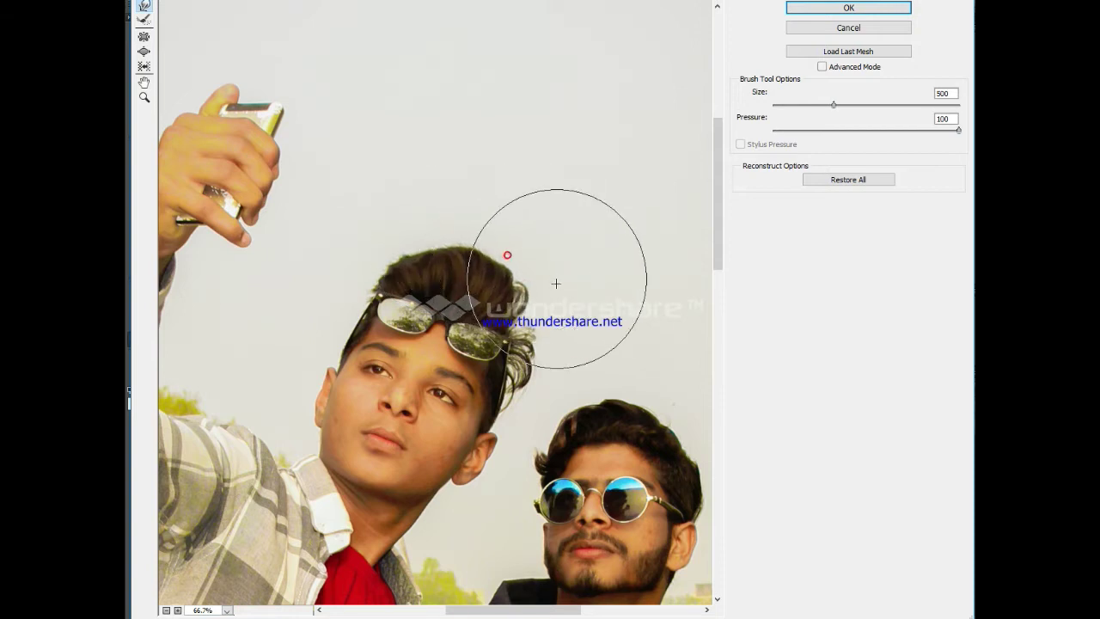
- Reduce the warp brush to size 300 and raise the checked-shirt man's hair into a taller, fuller shape
{"action": "key", "text": "bracketleft"}
{"action": "key", "text": "bracketleft"}
{"action": "key", "text": "bracketleft"}
{"action": "key", "text": "bracketleft"}
{"action": "key", "text": "bracketleft"}
{"action": "key", "text": "bracketright"}
{"action": "key", "text": "bracketright"}
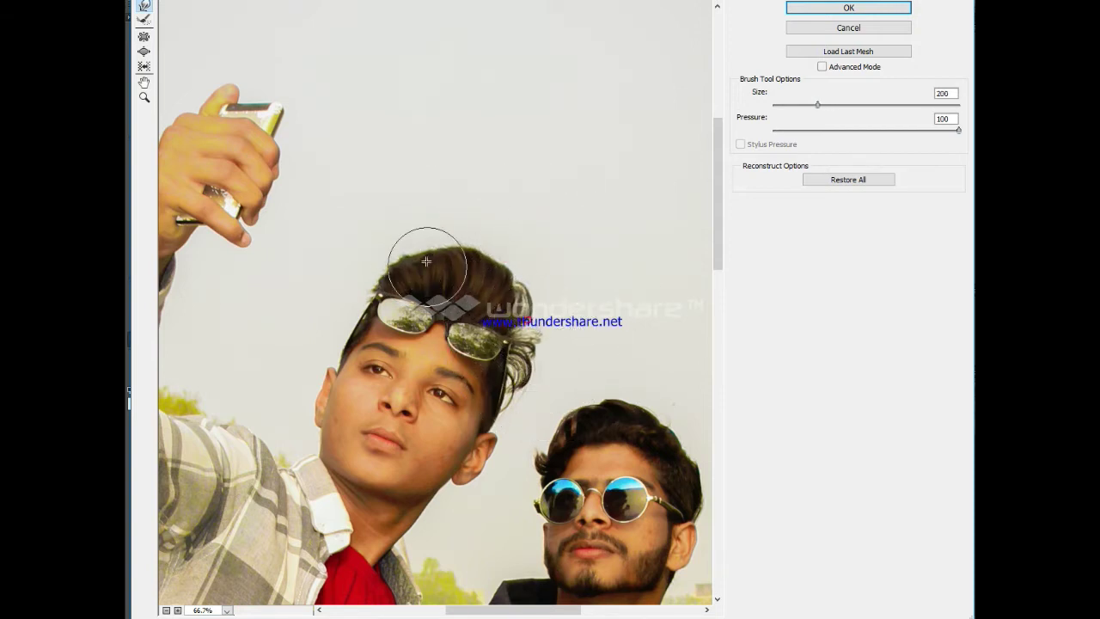
{"action": "key", "text": "bracketright"}
{"action": "mouse_move", "coordinate": [383, 250]}
{"action": "left_mouse_down"}
{"action": "mouse_move", "coordinate": [467, 238]}
{"action": "mouse_move", "coordinate": [497, 250]}
{"action": "left_mouse_up"}
{"action": "mouse_move", "coordinate": [386, 245]}
{"action": "left_mouse_down"}
{"action": "mouse_move", "coordinate": [442, 223]}
{"action": "mouse_move", "coordinate": [445, 235]}
{"action": "left_mouse_up"}
{"action": "mouse_move", "coordinate": [369, 249]}
{"action": "left_mouse_down"}
{"action": "mouse_move", "coordinate": [446, 236]}
{"action": "mouse_move", "coordinate": [523, 282]}
{"action": "mouse_move", "coordinate": [550, 325]}
{"action": "left_mouse_up"}
{"action": "mouse_move", "coordinate": [531, 266]}
{"action": "left_mouse_down"}
{"action": "mouse_move", "coordinate": [557, 256]}
{"action": "mouse_move", "coordinate": [545, 284]}
{"action": "left_mouse_up"}
{"action": "mouse_move", "coordinate": [496, 248]}
{"action": "left_mouse_down"}
{"action": "mouse_move", "coordinate": [428, 227]}
{"action": "mouse_move", "coordinate": [426, 211]}
{"action": "mouse_move", "coordinate": [507, 238]}
{"action": "mouse_move", "coordinate": [573, 333]}
{"action": "mouse_move", "coordinate": [484, 234]}
{"action": "mouse_move", "coordinate": [497, 230]}
{"action": "mouse_move", "coordinate": [453, 222]}
{"action": "left_mouse_up"}
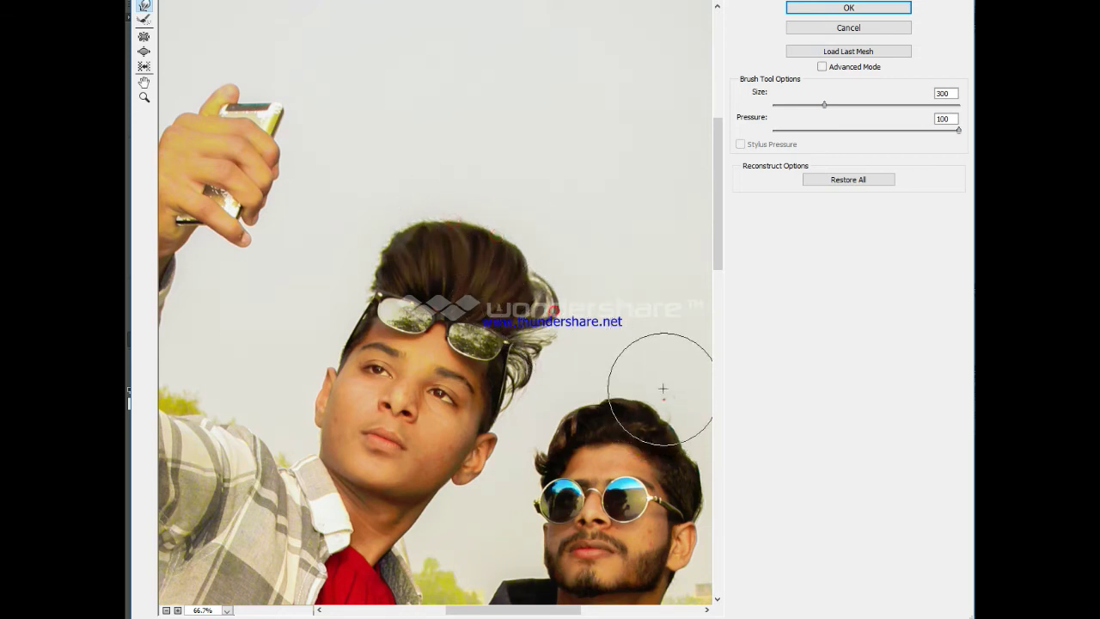
- Reshape the hair of the man in round sunglasses using warp brush sizes 300 and 175, and apply Liquify
{"action": "mouse_move", "coordinate": [664, 399]}
{"action": "left_mouse_down"}
{"action": "mouse_move", "coordinate": [610, 392]}
{"action": "mouse_move", "coordinate": [607, 372]}
{"action": "mouse_move", "coordinate": [591, 393]}
{"action": "mouse_move", "coordinate": [571, 387]}
{"action": "mouse_move", "coordinate": [608, 422]}
{"action": "mouse_move", "coordinate": [569, 444]}
{"action": "mouse_move", "coordinate": [574, 406]}
{"action": "mouse_move", "coordinate": [536, 439]}
{"action": "left_mouse_up"}
{"action": "key", "text": "bracketleft"}
{"action": "key", "text": "bracketleft"}
{"action": "key", "text": "bracketleft"}
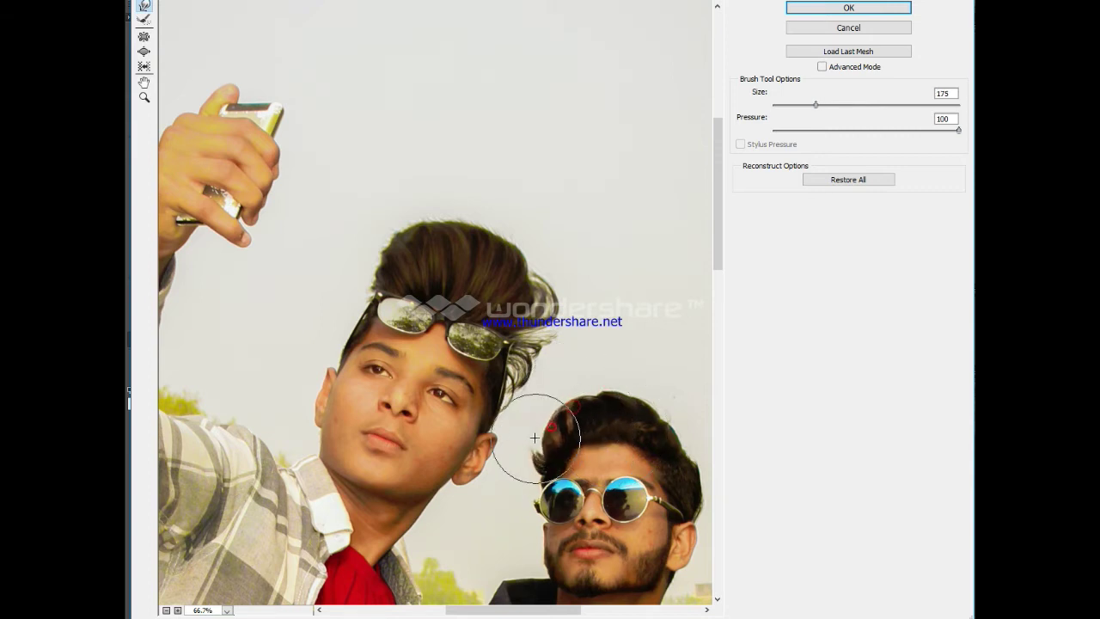
{"action": "mouse_move", "coordinate": [676, 401]}
{"action": "left_mouse_down"}
{"action": "mouse_move", "coordinate": [638, 386]}
{"action": "mouse_move", "coordinate": [594, 383]}
{"action": "left_mouse_up"}
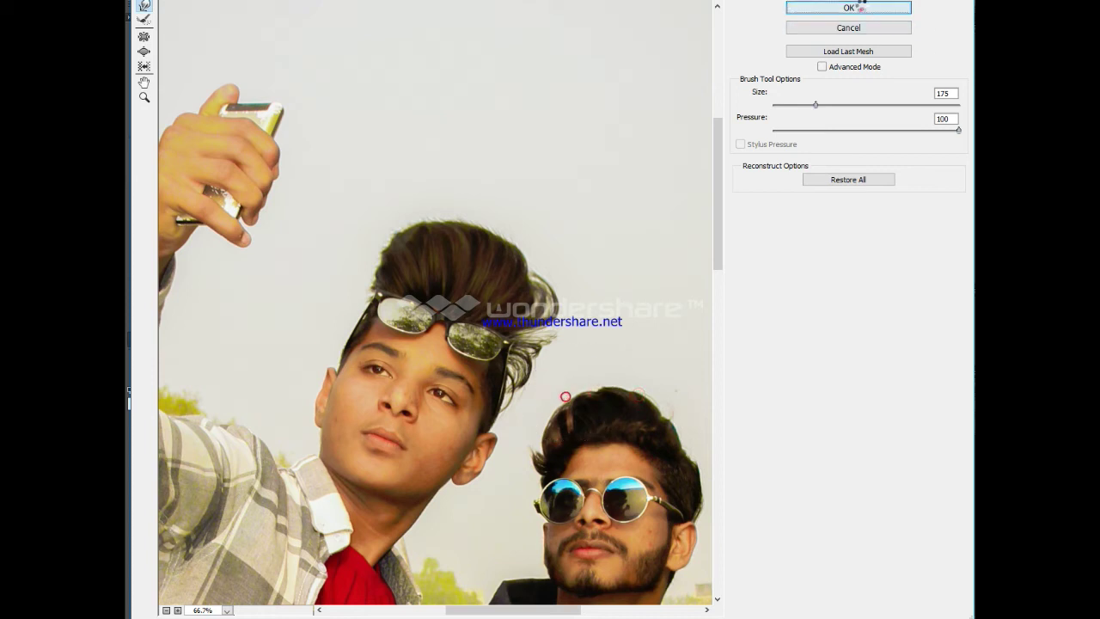
{"action": "left_click", "coordinate": [862, 7]}
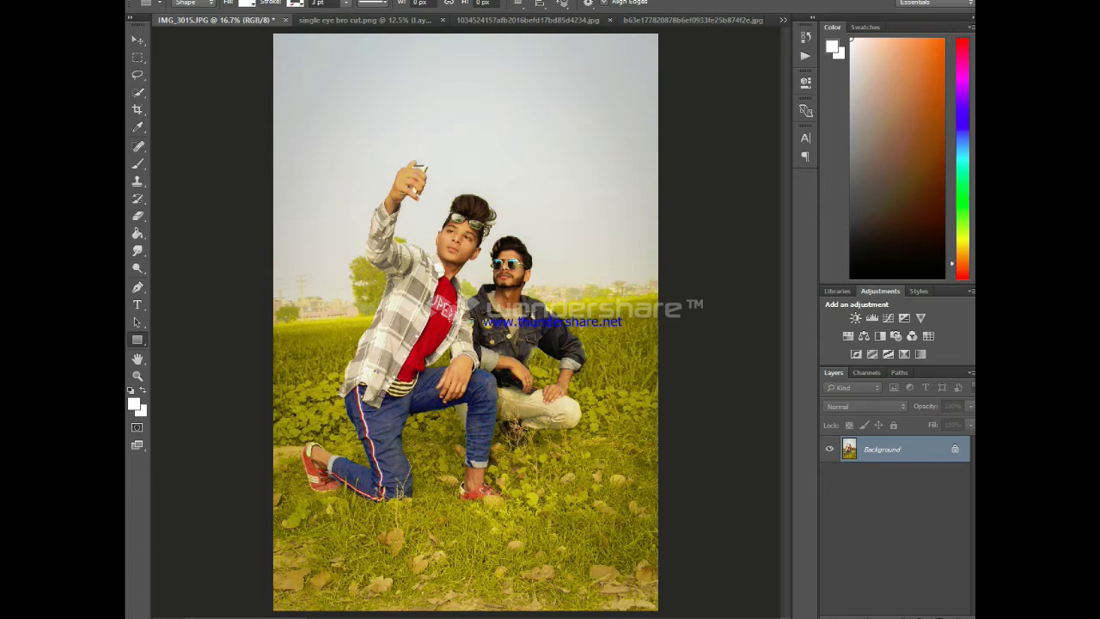
- Smooth the skin with the Imagenomic Portraiture filter using the Smoothing: Normal preset
{"action": "left_click", "coordinate": [342, 2]}
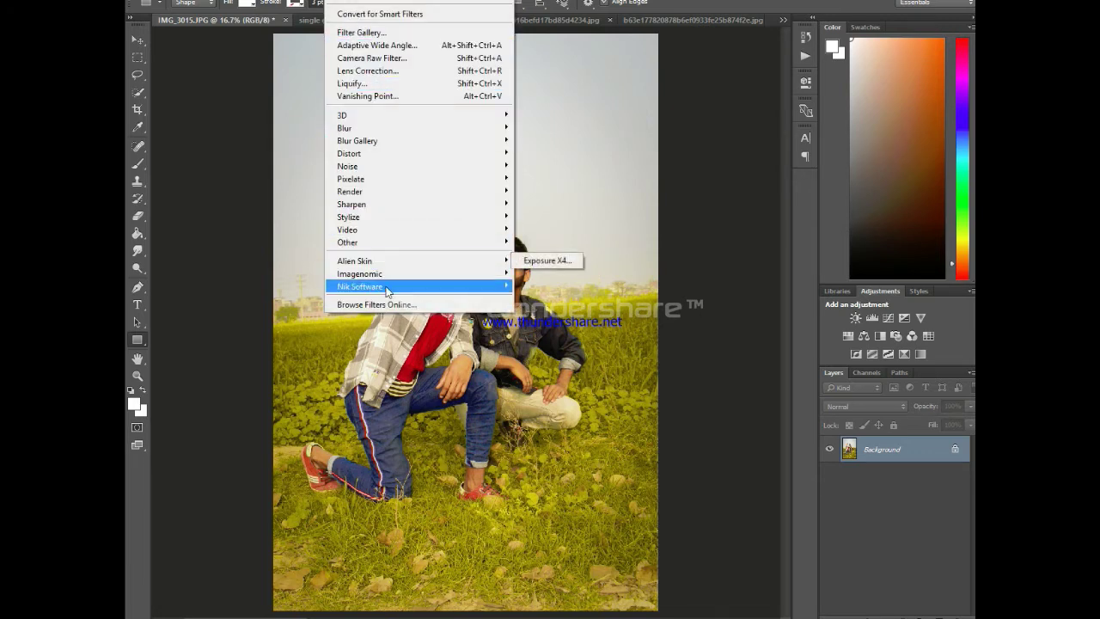
{"action": "mouse_move", "coordinate": [386, 291]}
{"action": "left_click", "coordinate": [527, 273]}
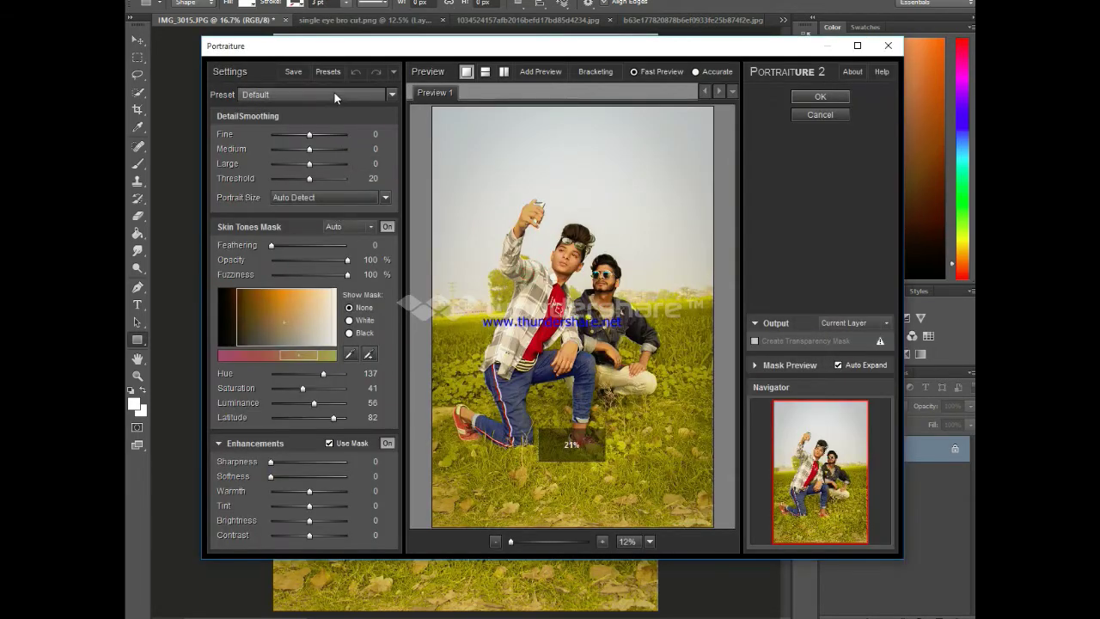
{"action": "left_click", "coordinate": [334, 92]}
{"action": "left_click", "coordinate": [306, 196]}
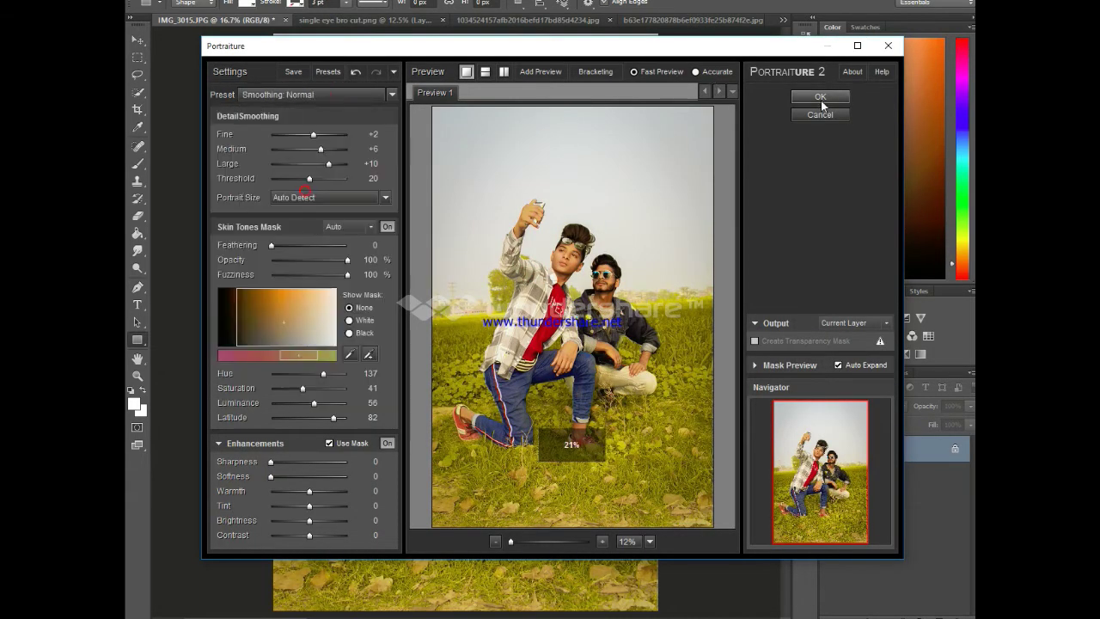
{"action": "left_click", "coordinate": [820, 97]}
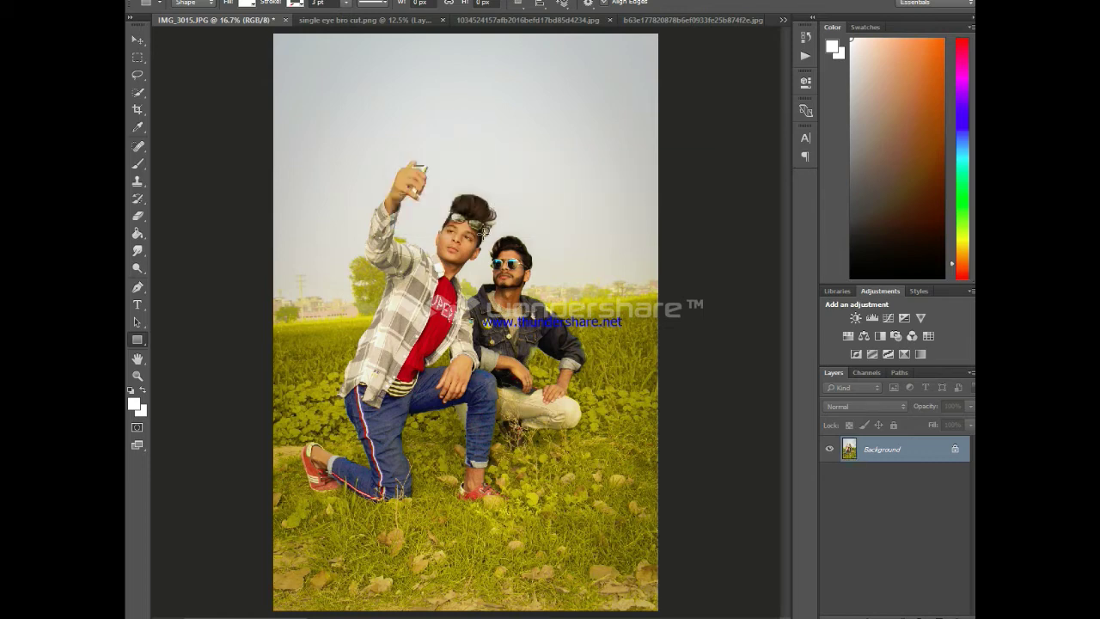
- Open the photo in Camera Raw and set HSL saturation to Reds +8, Yellows +8, Greens +13, Aquas +100 and Blues -9
{"action": "scroll", "coordinate": [482, 232], "scroll_direction": "up", "scroll_amount": 2}
{"action": "scroll", "coordinate": [482, 232], "scroll_direction": "down", "scroll_amount": 1}
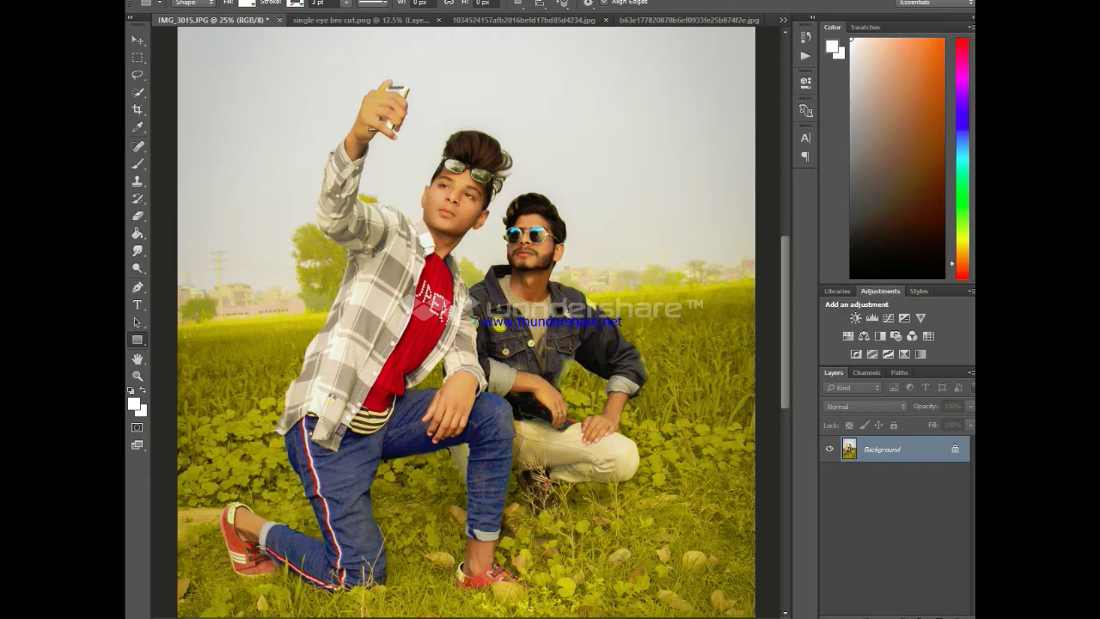
{"action": "left_click", "coordinate": [339, 1]}
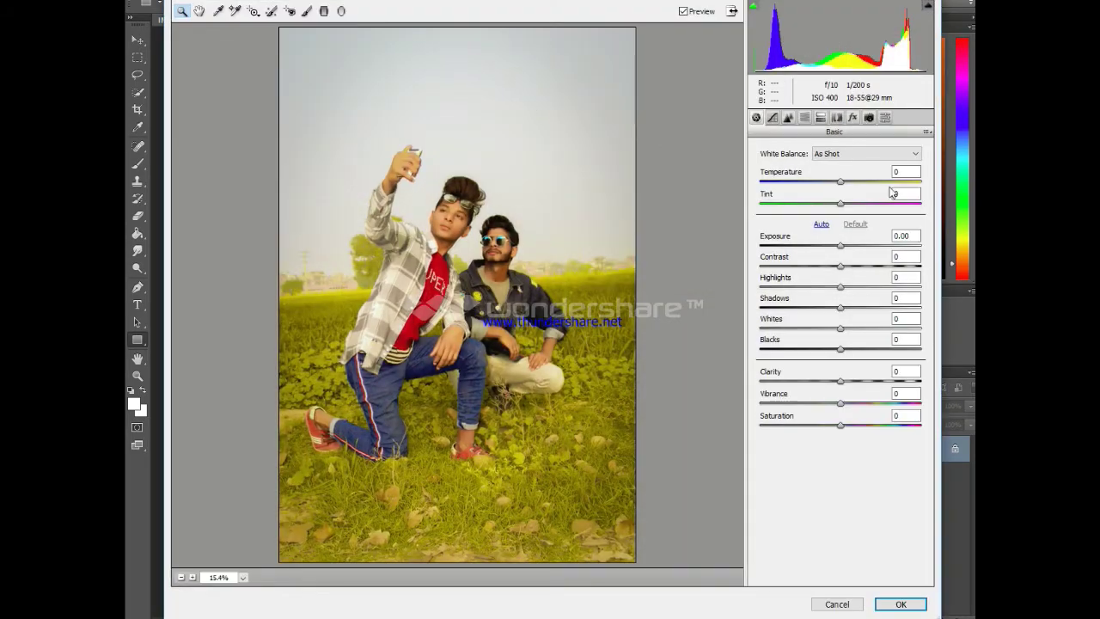
{"action": "left_click", "coordinate": [804, 117]}
{"action": "left_click_drag", "start_coordinate": [839, 256], "coordinate": [921, 300]}
{"action": "mouse_move", "coordinate": [853, 328]}
{"action": "left_mouse_down"}
{"action": "mouse_move", "coordinate": [934, 321]}
{"action": "mouse_move", "coordinate": [843, 335]}
{"action": "left_mouse_up"}
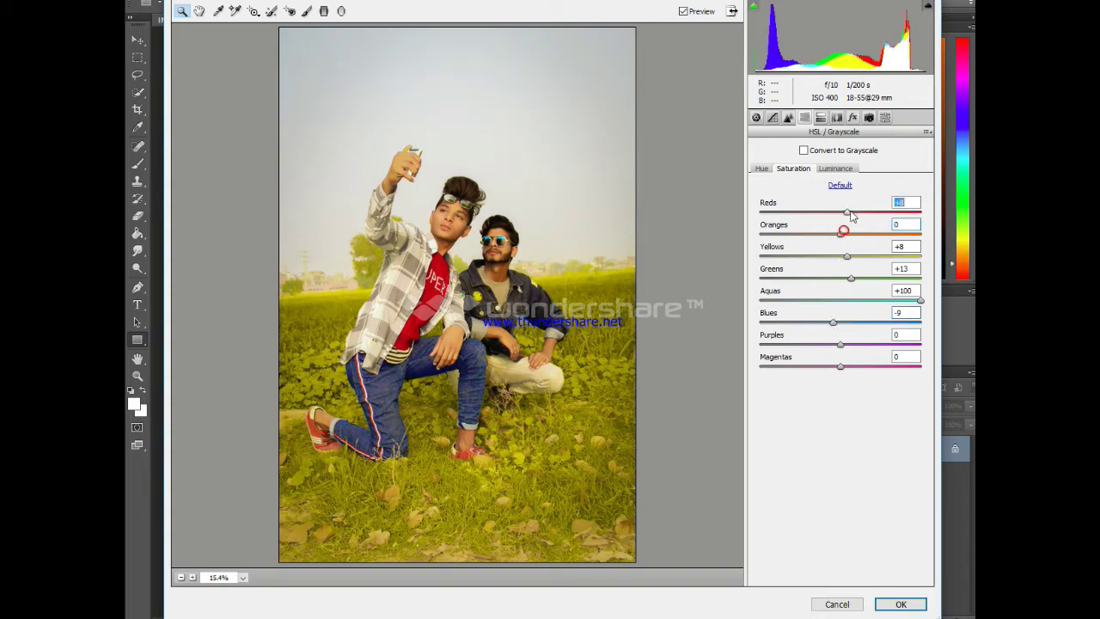
- Set the HSL hue of Greens to -95 and add a slight dark post-crop vignette
{"action": "left_click", "coordinate": [838, 169]}
{"action": "left_click_drag", "start_coordinate": [847, 240], "coordinate": [763, 281]}
{"action": "left_click", "coordinate": [793, 169]}
{"action": "left_click", "coordinate": [762, 169]}
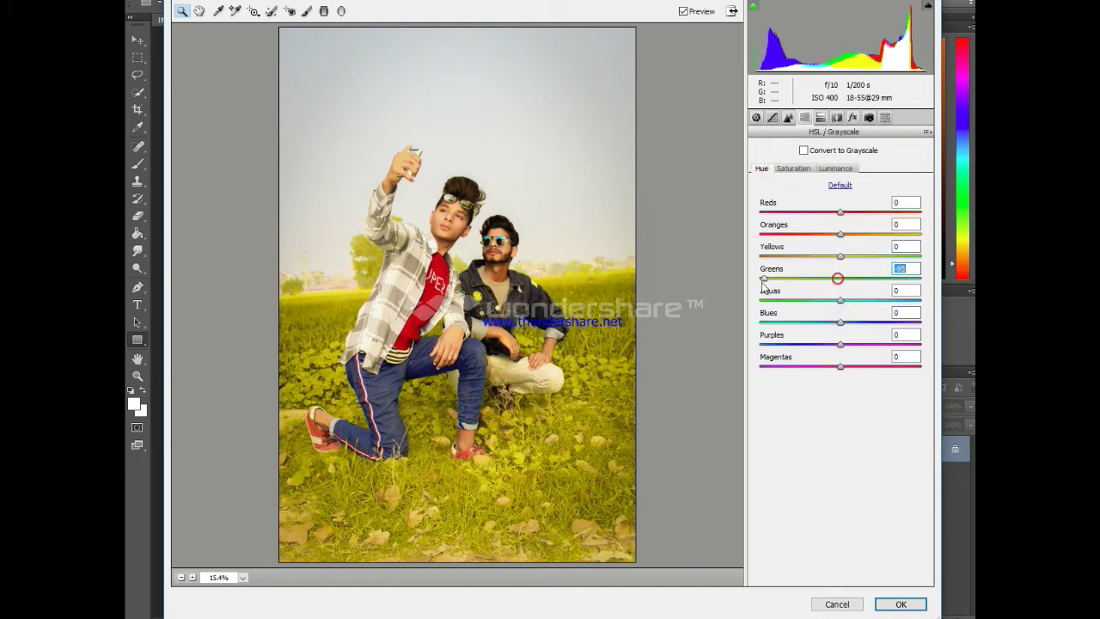
{"action": "mouse_move", "coordinate": [840, 257]}
{"action": "left_mouse_down"}
{"action": "mouse_move", "coordinate": [783, 262]}
{"action": "mouse_move", "coordinate": [844, 269]}
{"action": "left_mouse_up"}
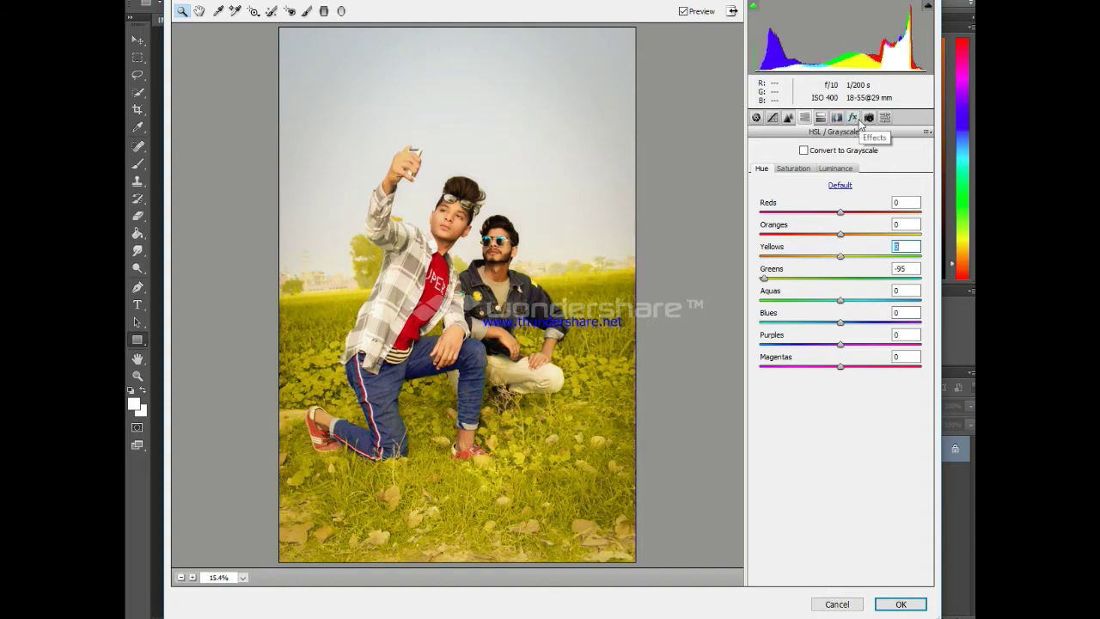
{"action": "left_click", "coordinate": [852, 117]}
{"action": "left_click_drag", "start_coordinate": [840, 293], "coordinate": [834, 291]}
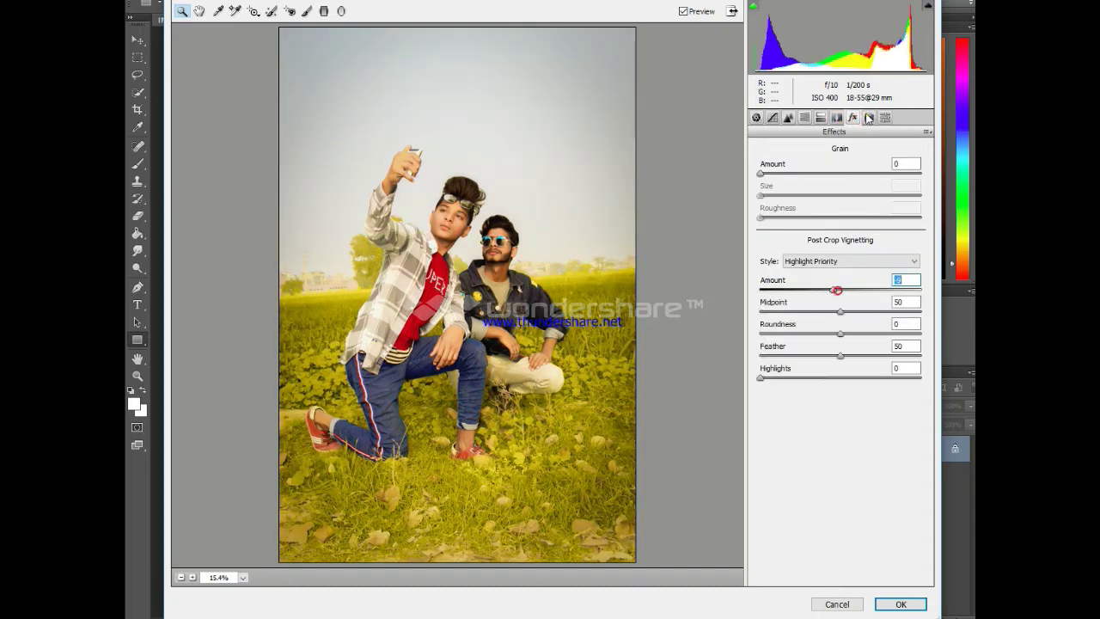
- Calibrate the colors with Blue Primary hue -31 and saturation +65, and Green Primary hue +8 and saturation -12
{"action": "left_click", "coordinate": [869, 117]}
{"action": "left_click_drag", "start_coordinate": [839, 368], "coordinate": [895, 392]}
{"action": "mouse_move", "coordinate": [811, 369]}
{"action": "left_mouse_down"}
{"action": "mouse_move", "coordinate": [793, 371]}
{"action": "mouse_move", "coordinate": [832, 371]}
{"action": "mouse_move", "coordinate": [816, 373]}
{"action": "left_mouse_up"}
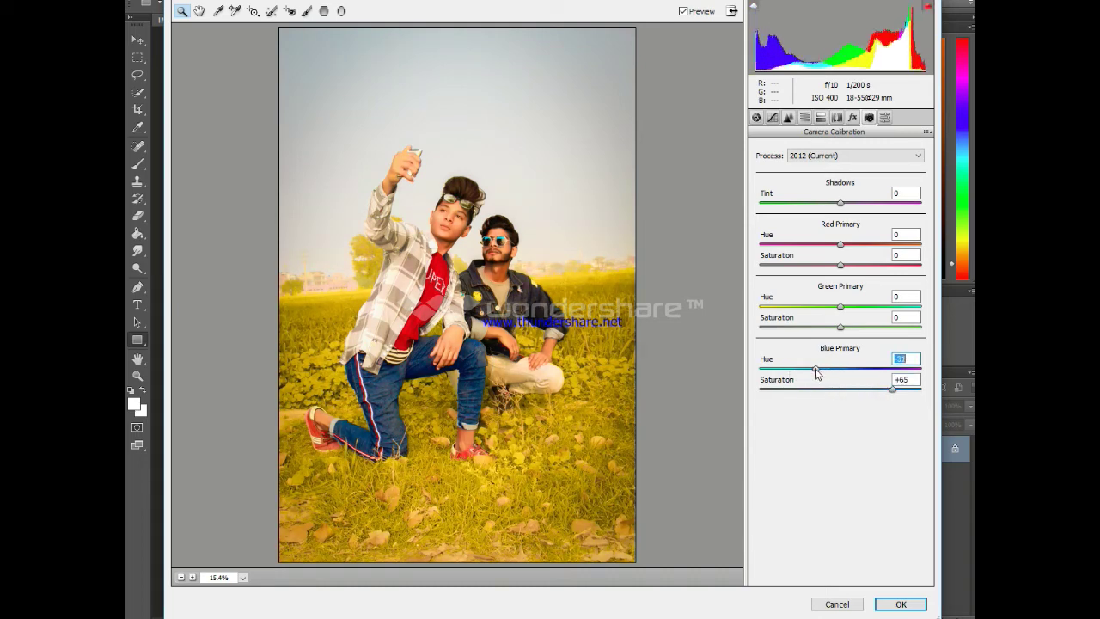
{"action": "left_click_drag", "start_coordinate": [841, 307], "coordinate": [833, 330]}
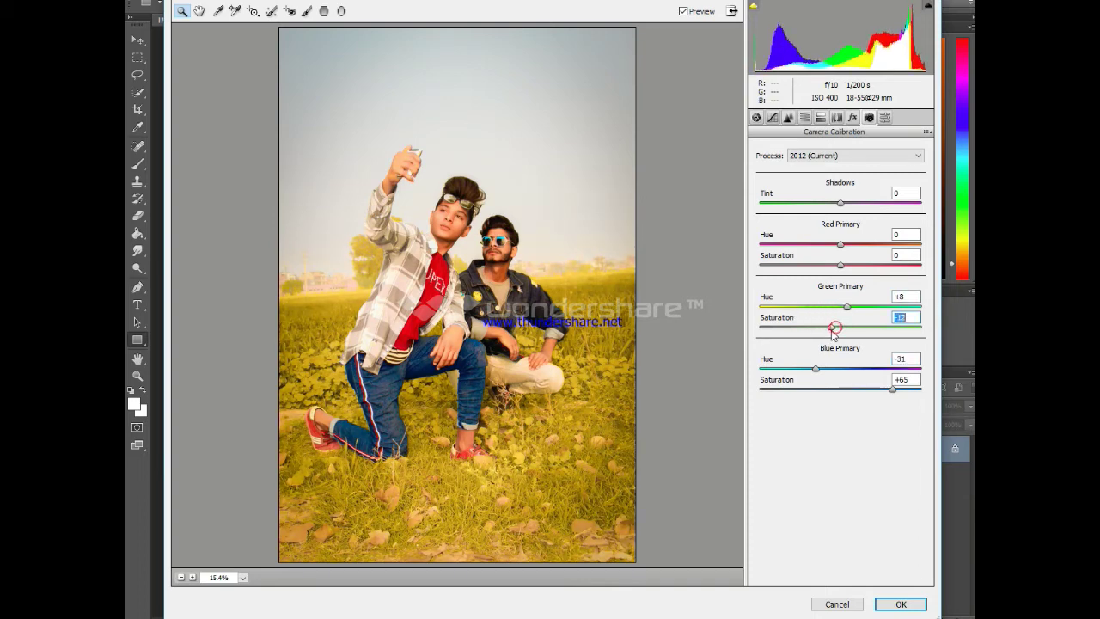
- Try the last Camera Raw preset in the list on the photo and undo it
{"action": "left_click", "coordinate": [885, 119]}
{"action": "scroll", "coordinate": [875, 156], "scroll_direction": "down", "scroll_amount": 10}
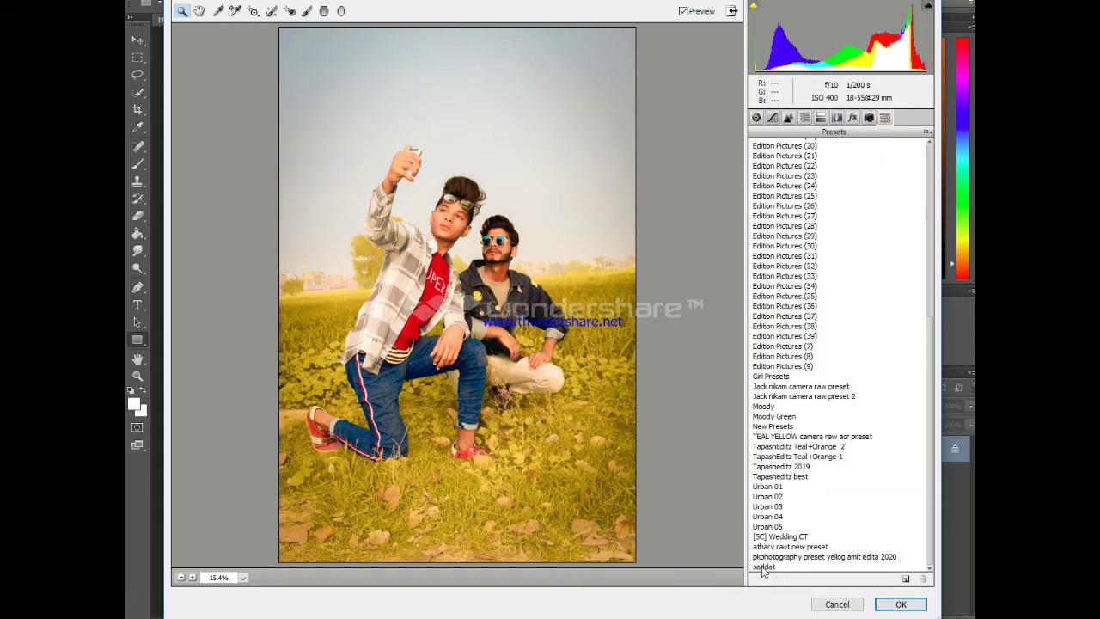
{"action": "left_click", "coordinate": [762, 568]}
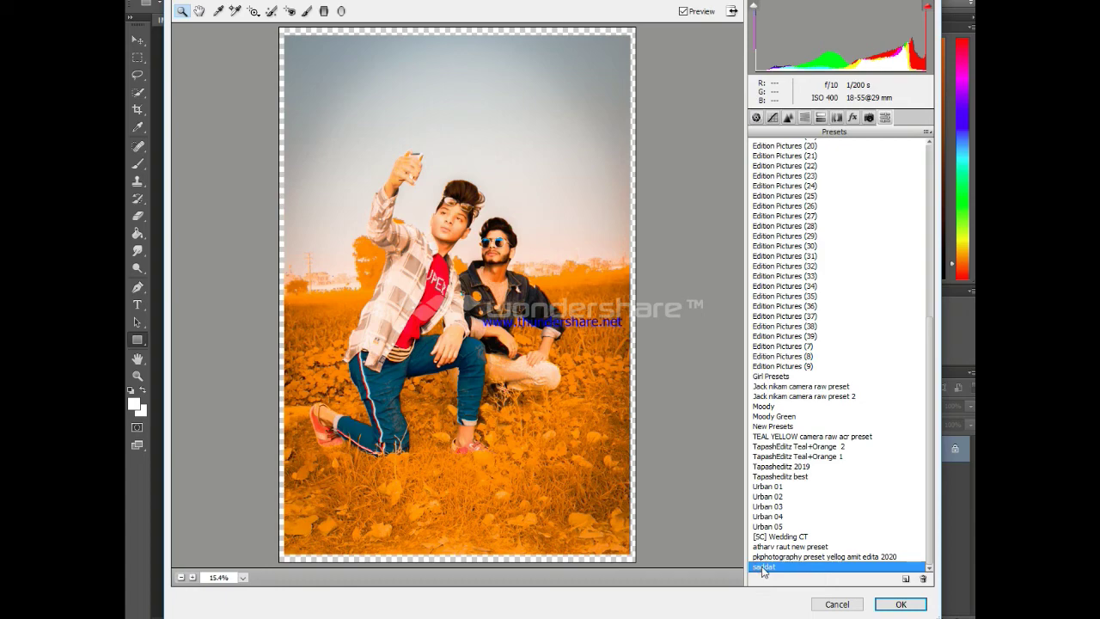
{"action": "key", "text": "ctrl+alt+z"}
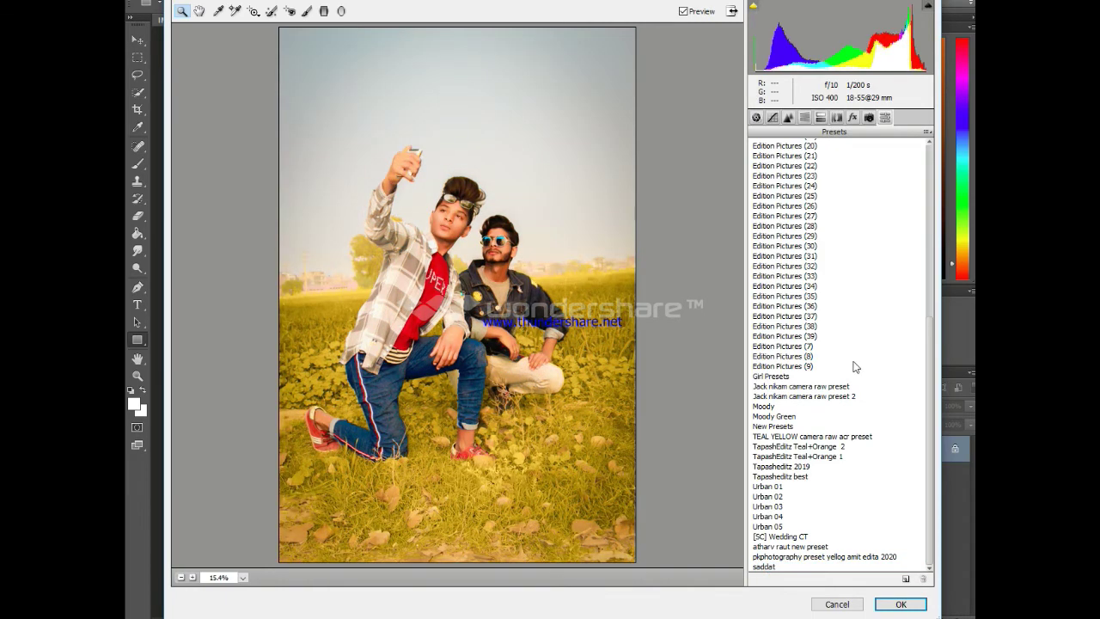
- Apply the Camera Raw filter and bring the eyebrow-cut layer from single eye bro cut.png into the photo
{"action": "left_click", "coordinate": [900, 604]}
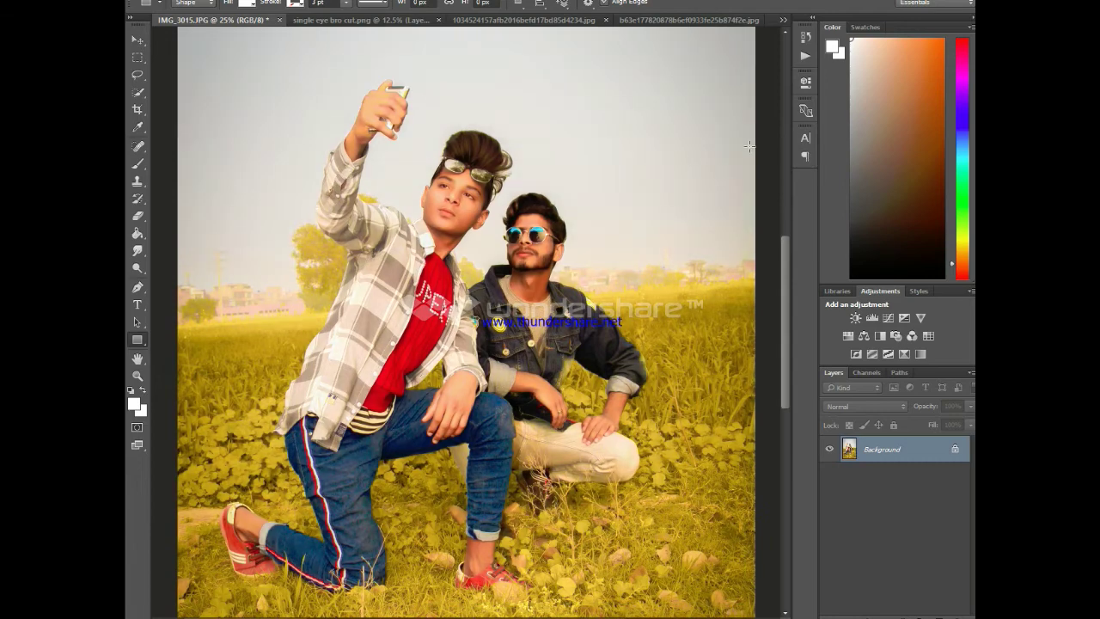
{"action": "left_click", "coordinate": [368, 19]}
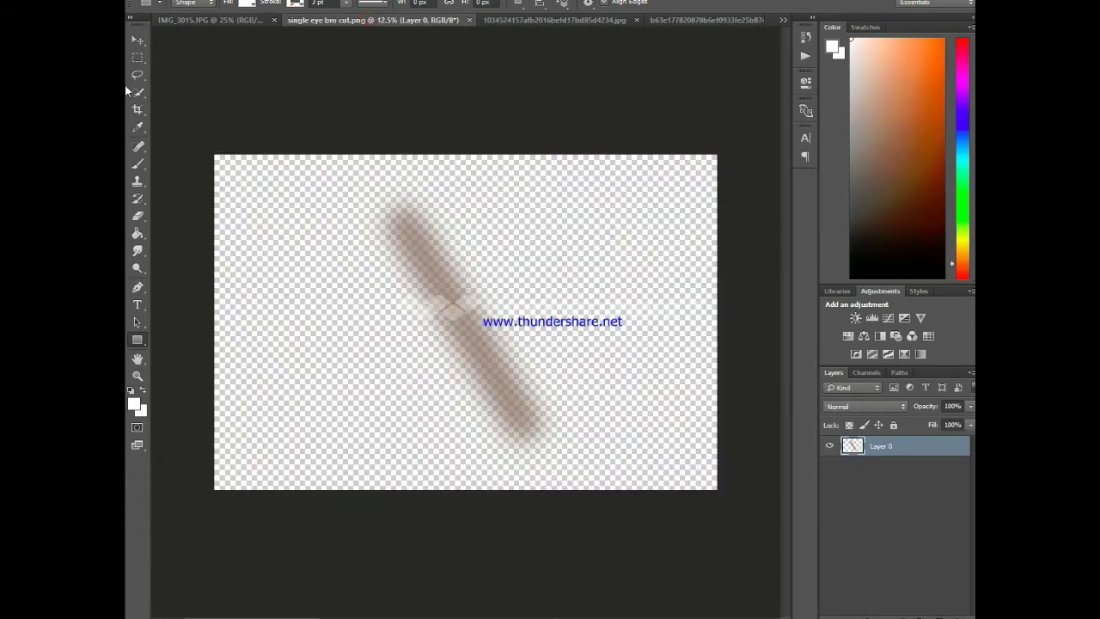
{"action": "left_click", "coordinate": [137, 40]}
{"action": "mouse_move", "coordinate": [458, 257]}
{"action": "left_mouse_down"}
{"action": "mouse_move", "coordinate": [247, 2]}
{"action": "mouse_move", "coordinate": [246, 24]}
{"action": "mouse_move", "coordinate": [475, 321]}
{"action": "mouse_move", "coordinate": [456, 275]}
{"action": "left_mouse_up"}
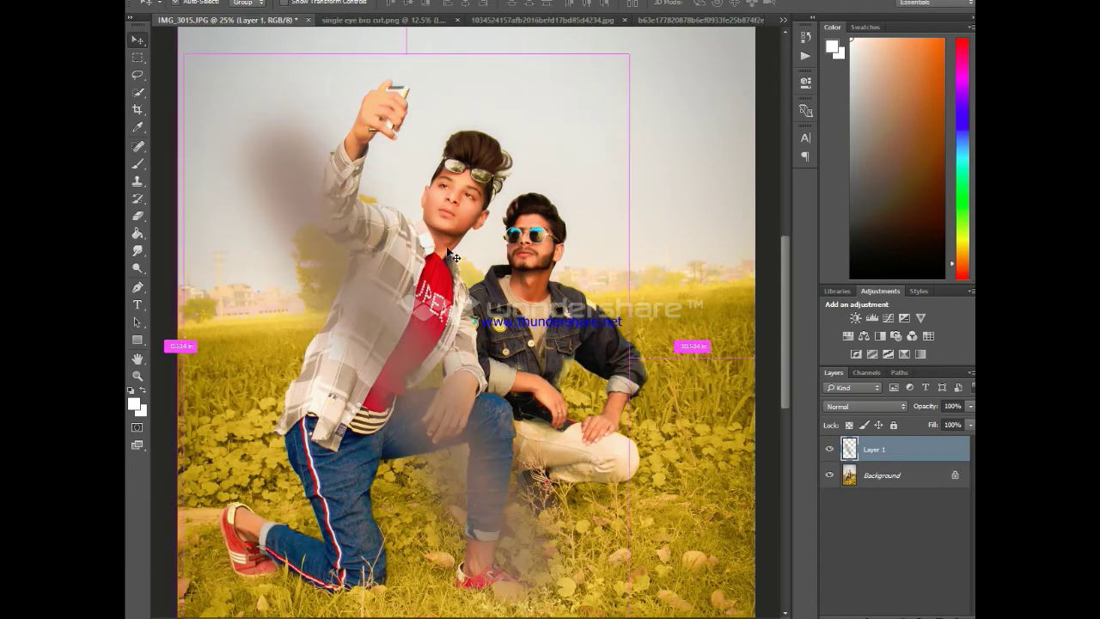
- Shrink the eyebrow-cut layer to a small sliver beside the checked-shirt man's forehead and apply the transform
{"action": "key", "text": "ctrl+t"}
{"action": "left_click_drag", "start_coordinate": [182, 55], "coordinate": [556, 525]}
{"action": "left_click_drag", "start_coordinate": [596, 567], "coordinate": [467, 186]}
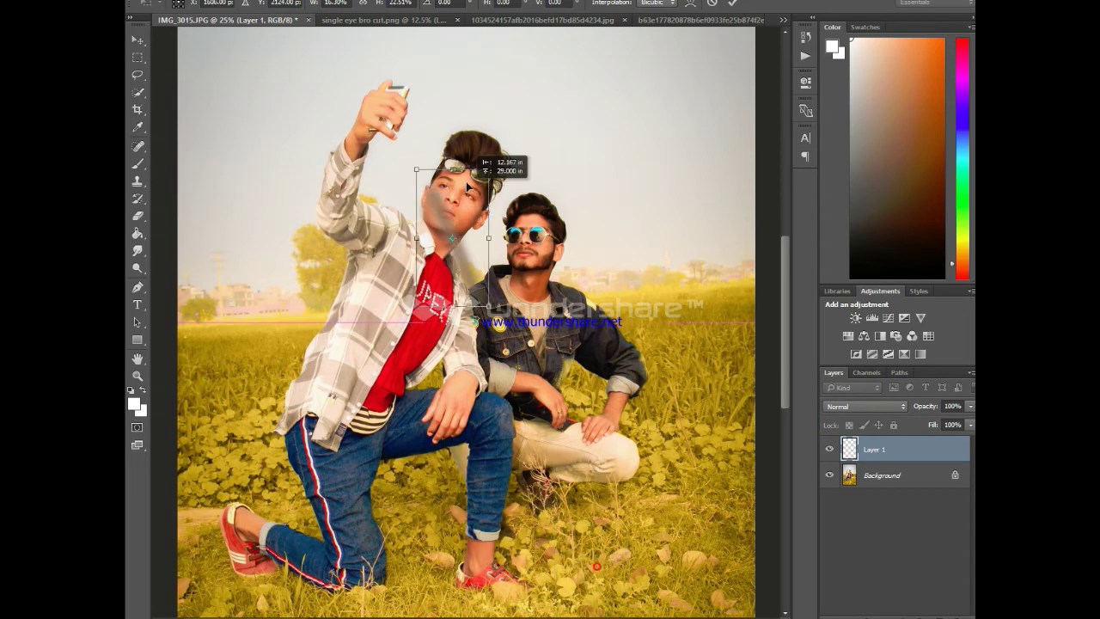
{"action": "key", "text": "ctrl+plus"}
{"action": "key", "text": "ctrl+plus"}
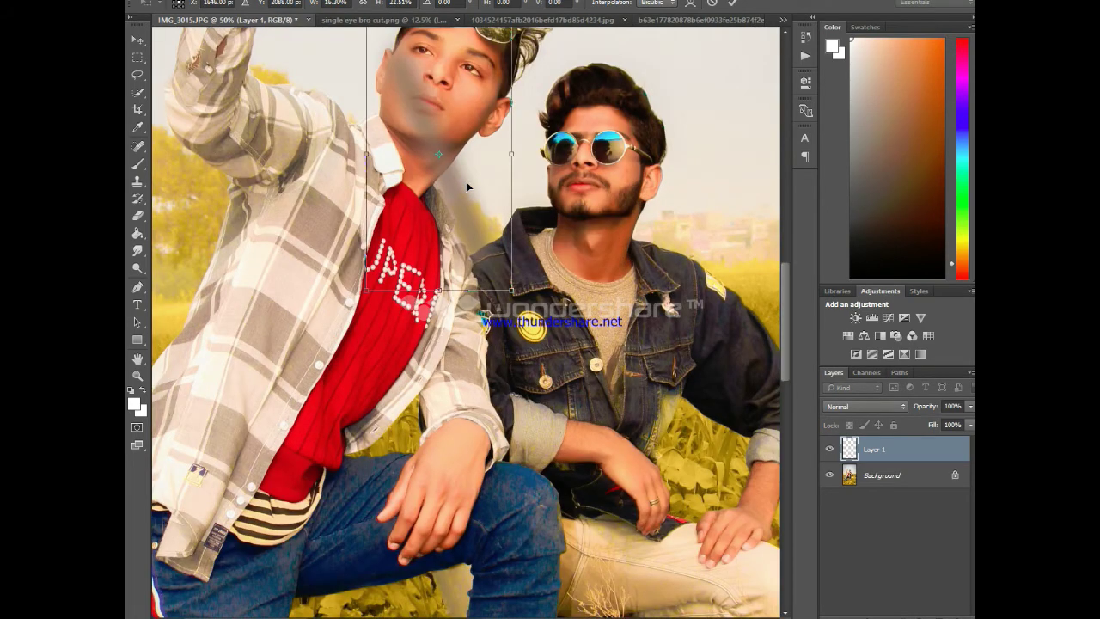
{"action": "scroll", "coordinate": [466, 186], "scroll_direction": "up", "scroll_amount": 2}
{"action": "left_click_drag", "start_coordinate": [512, 322], "coordinate": [387, 68]}
{"action": "left_click_drag", "start_coordinate": [547, 51], "coordinate": [331, 116]}
{"action": "key", "text": "Return"}
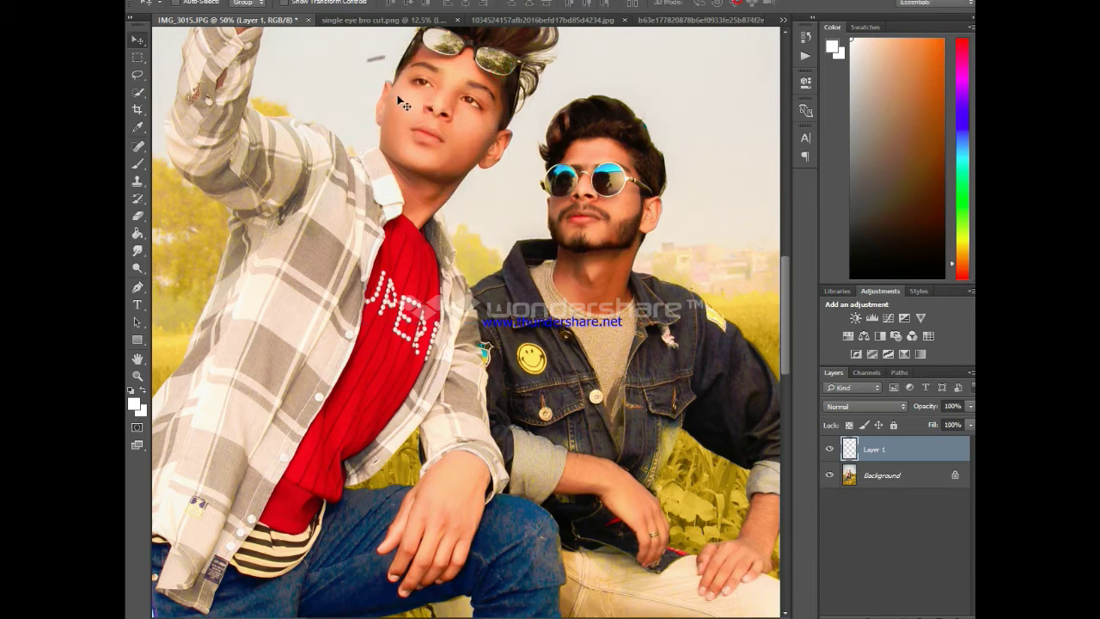
- Select Layer 1 and move the sliver onto the outer end of the checked-shirt man's eyebrow above his left eye
{"action": "left_click_drag", "start_coordinate": [398, 96], "coordinate": [456, 104]}
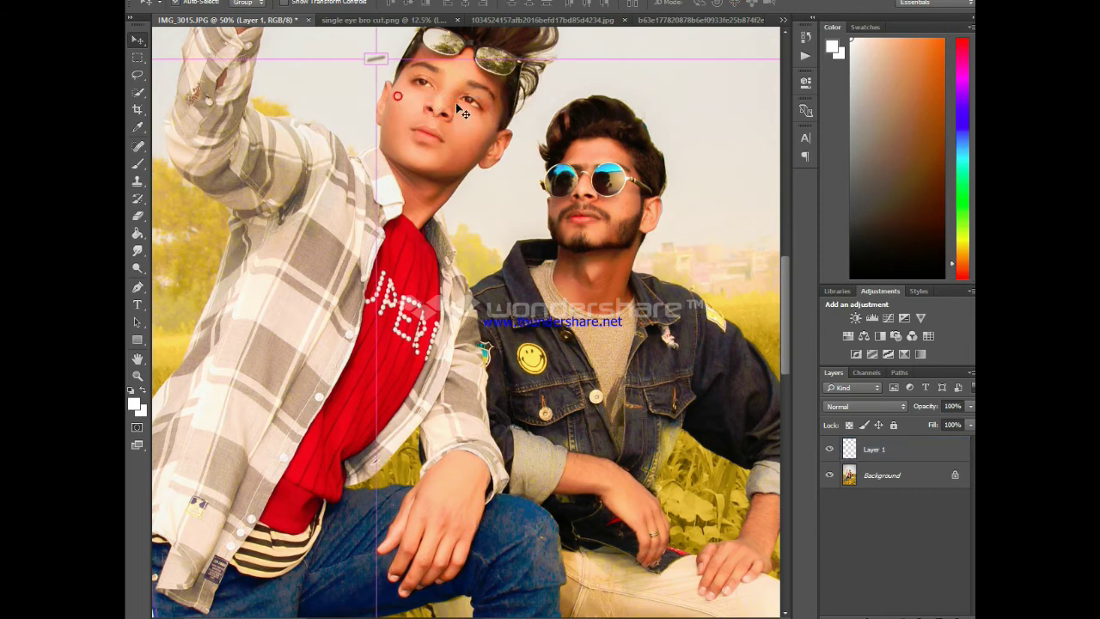
{"action": "left_click", "coordinate": [353, 78]}
{"action": "left_click", "coordinate": [559, 225]}
{"action": "left_click", "coordinate": [899, 450]}
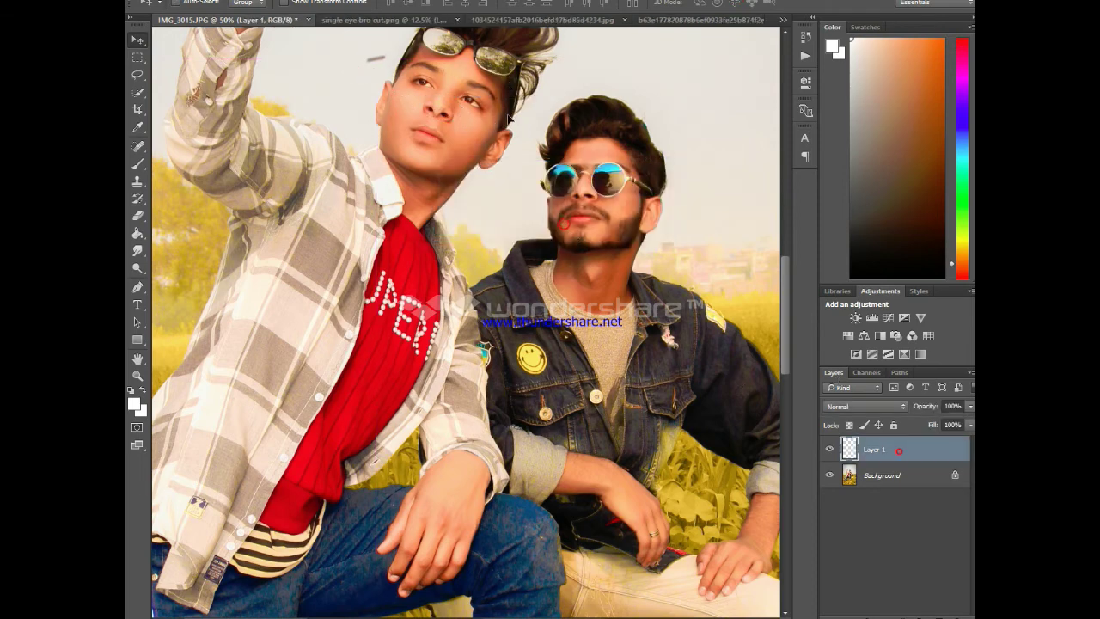
{"action": "left_click_drag", "start_coordinate": [509, 117], "coordinate": [554, 135]}
- Open Levels for the eyebrow-cut layer and set the RGB midtone input to 1.70 and white input to 194
{"action": "key", "text": "ctrl+l"}
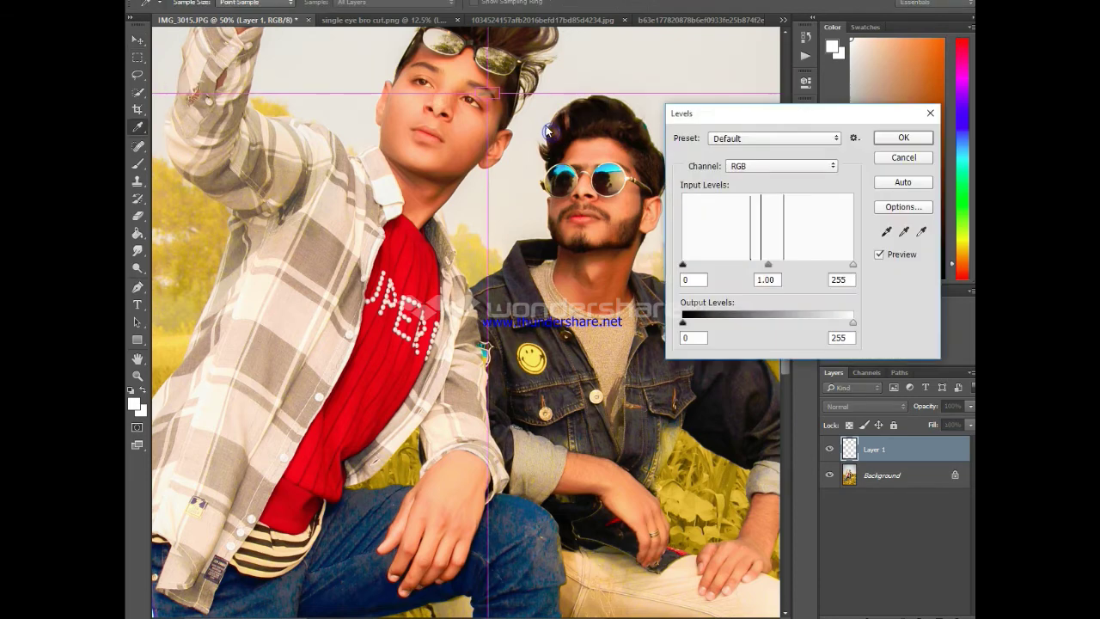
{"action": "left_click_drag", "start_coordinate": [764, 264], "coordinate": [721, 268]}
{"action": "left_click_drag", "start_coordinate": [854, 265], "coordinate": [804, 267]}
- Set the Red channel's input levels to 72, 9.99 and 212
{"action": "left_click", "coordinate": [781, 165]}
{"action": "left_click", "coordinate": [782, 178]}
{"action": "left_click_drag", "start_coordinate": [687, 265], "coordinate": [710, 268]}
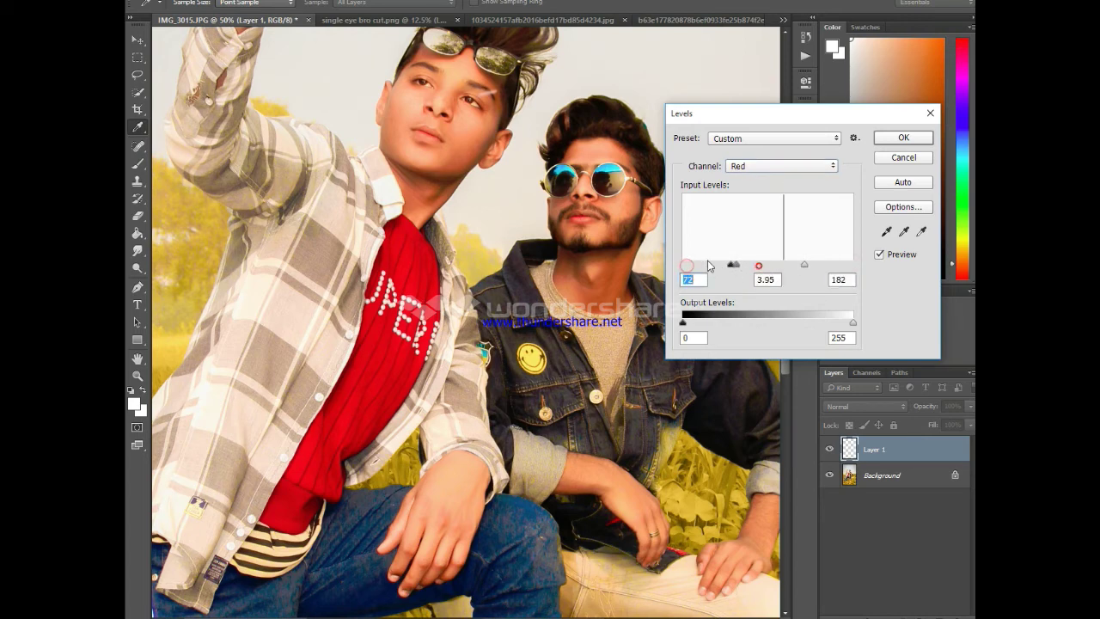
{"action": "left_click", "coordinate": [825, 265]}
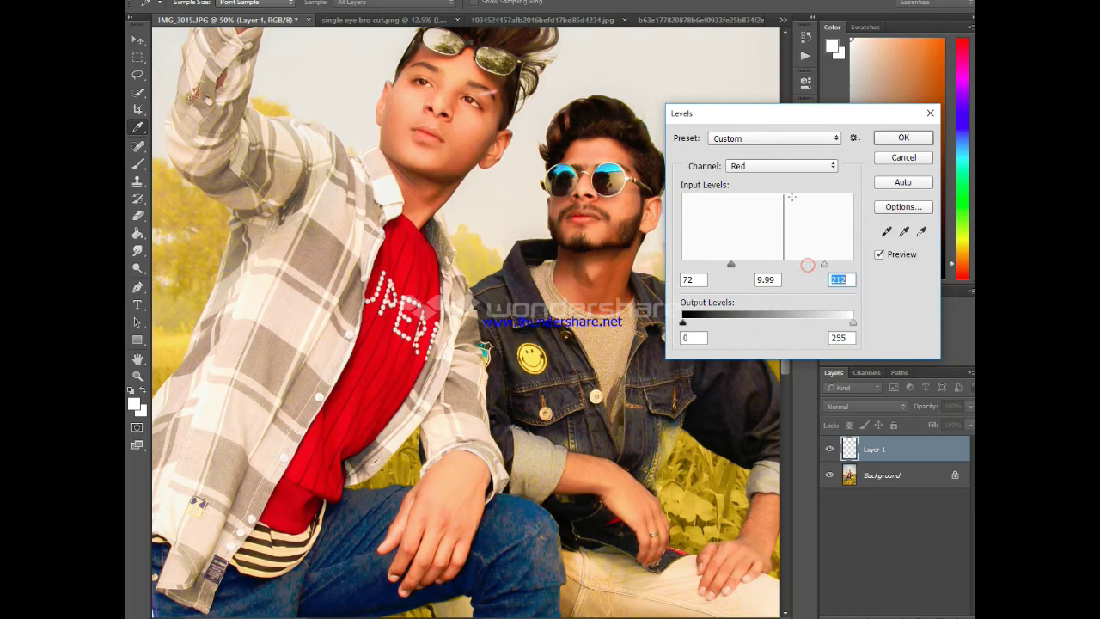
- Set the Red channel's black input to 28 and white input to 30
{"action": "left_click", "coordinate": [809, 162]}
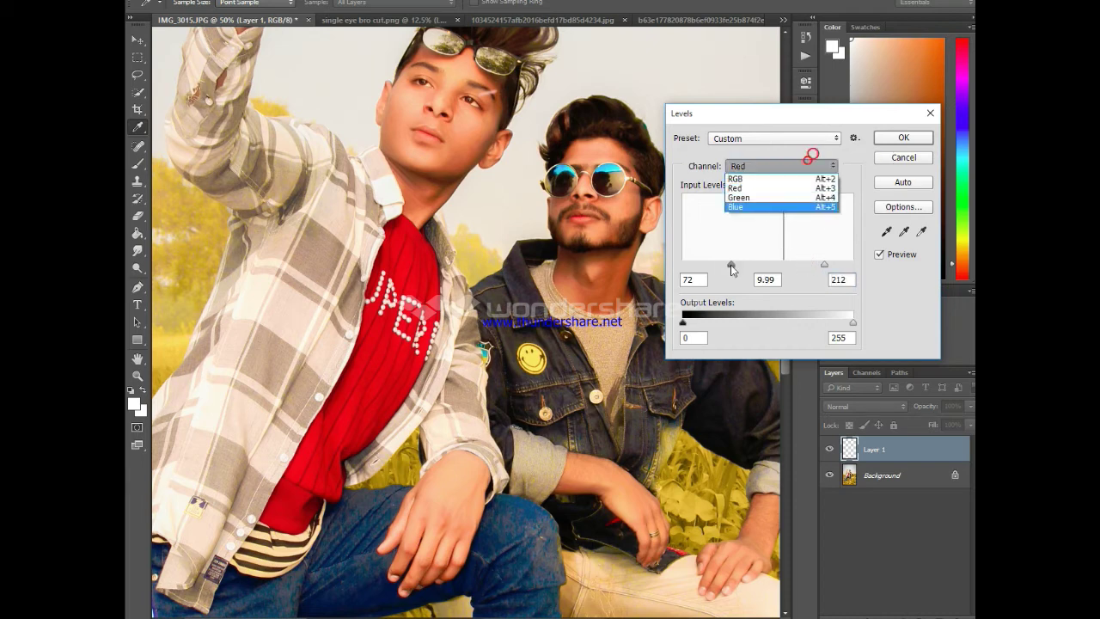
{"action": "left_click_drag", "start_coordinate": [730, 265], "coordinate": [702, 265]}
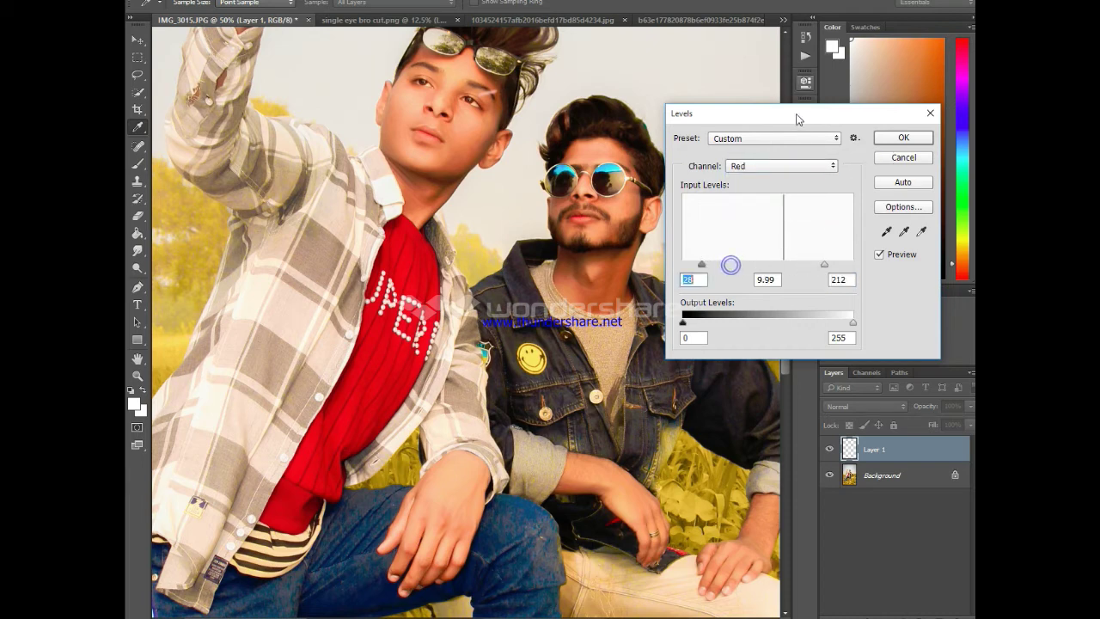
{"action": "left_click_drag", "start_coordinate": [761, 118], "coordinate": [796, 115]}
{"action": "left_click_drag", "start_coordinate": [857, 261], "coordinate": [738, 262]}
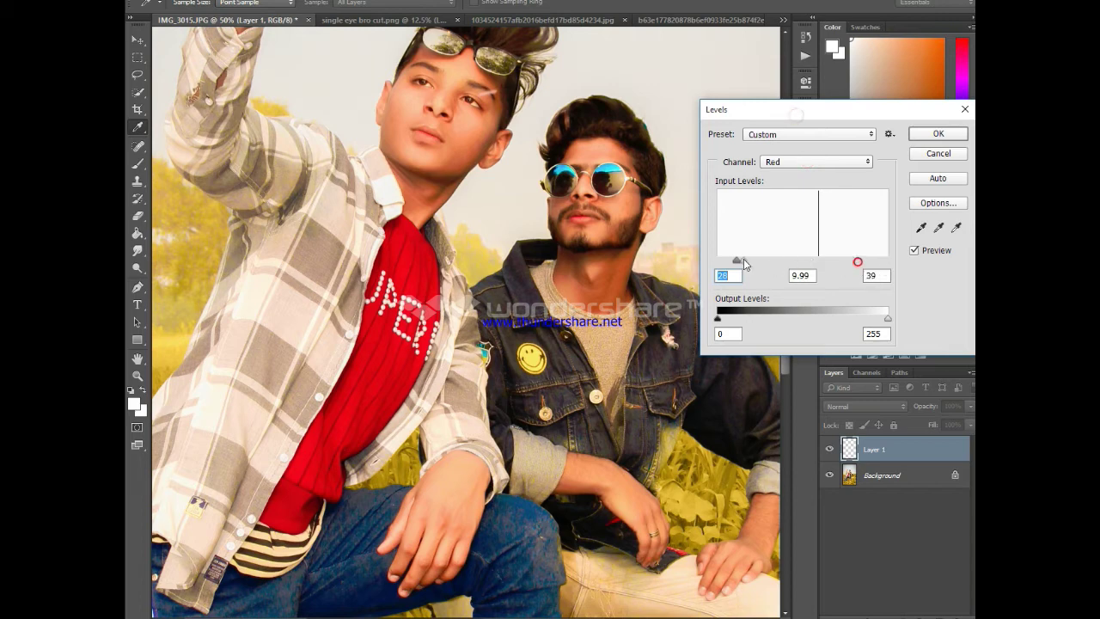
{"action": "left_click", "coordinate": [801, 161]}
{"action": "left_click", "coordinate": [800, 160]}
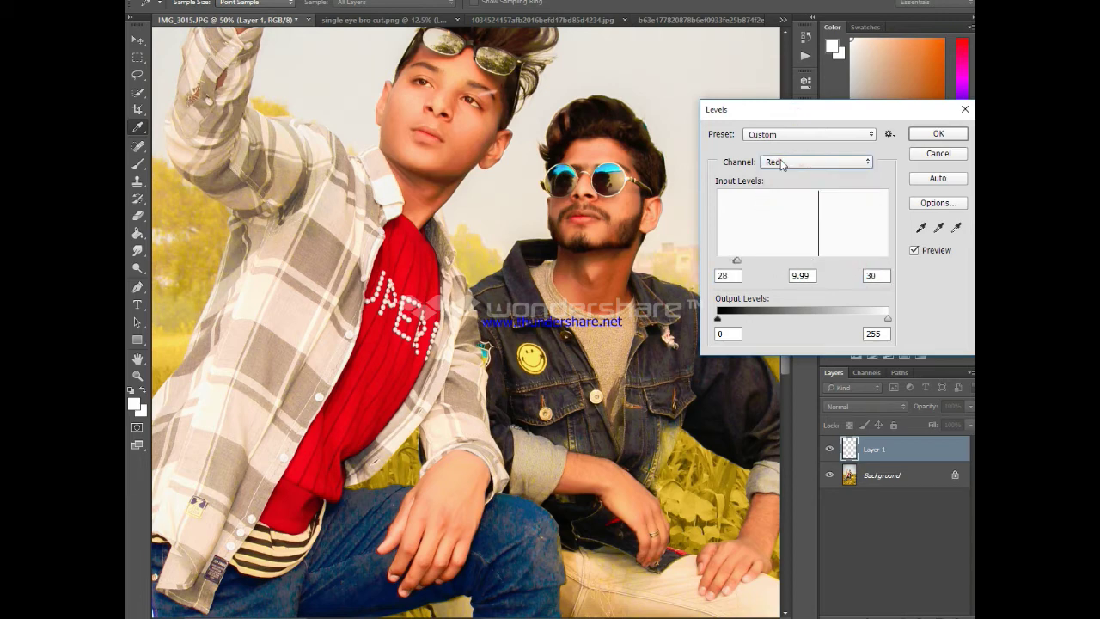
- Set the eyebrow-cut layer's RGB input levels to 42, 1.14 and 150, and apply the Levels adjustment
{"action": "left_click", "coordinate": [779, 161]}
{"action": "left_click", "coordinate": [786, 176]}
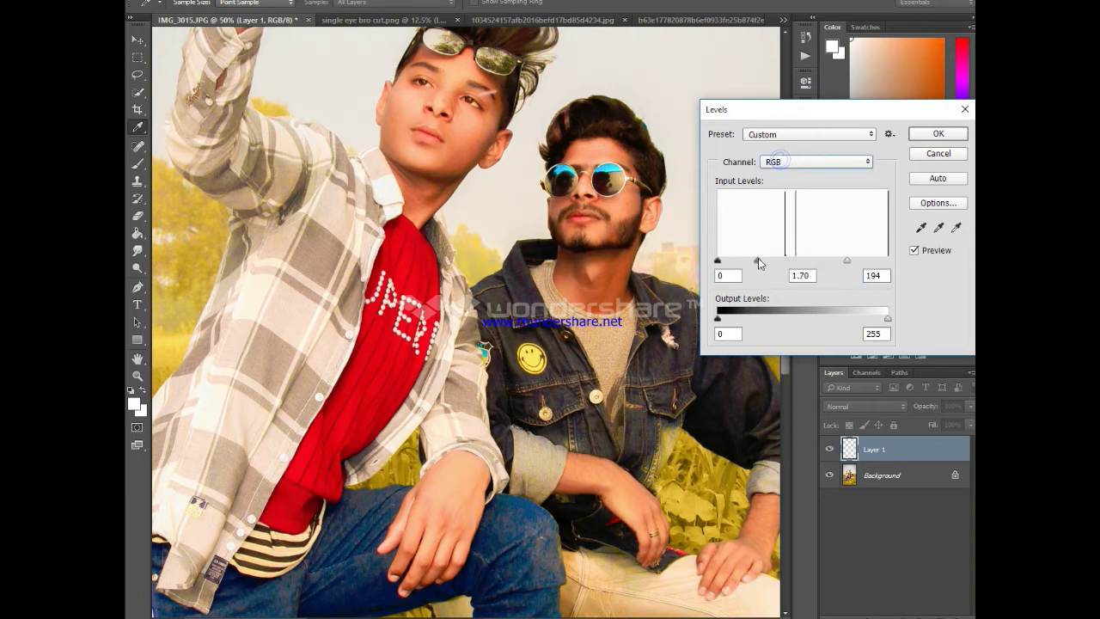
{"action": "left_click_drag", "start_coordinate": [800, 260], "coordinate": [776, 260]}
{"action": "left_click_drag", "start_coordinate": [847, 261], "coordinate": [835, 261]}
{"action": "left_click_drag", "start_coordinate": [721, 261], "coordinate": [746, 261]}
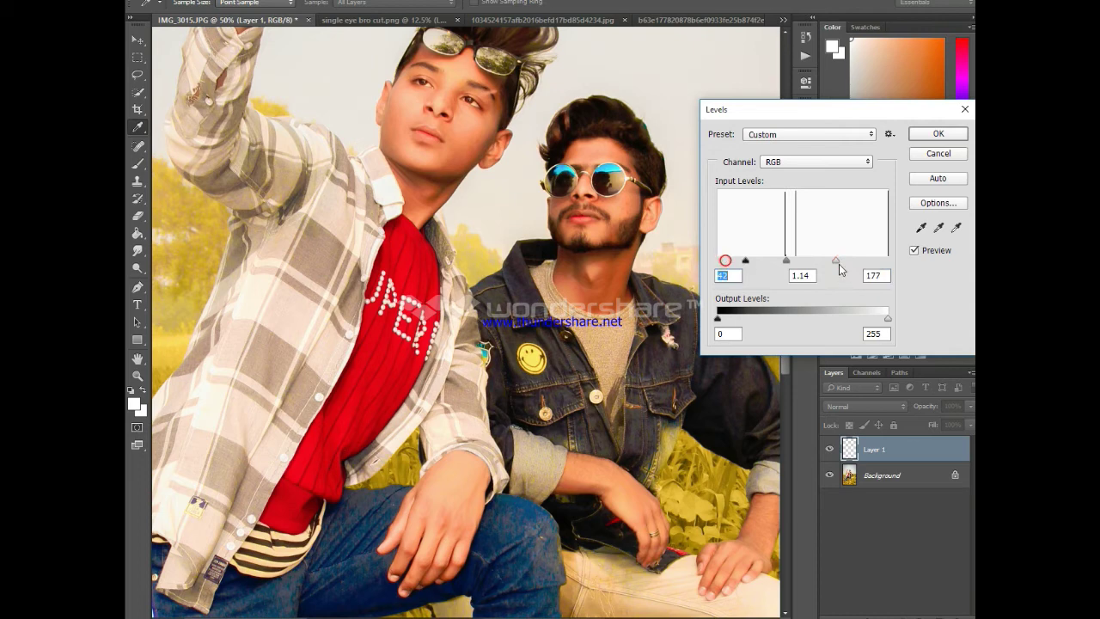
{"action": "left_click_drag", "start_coordinate": [839, 264], "coordinate": [848, 269]}
{"action": "left_click", "coordinate": [849, 262]}
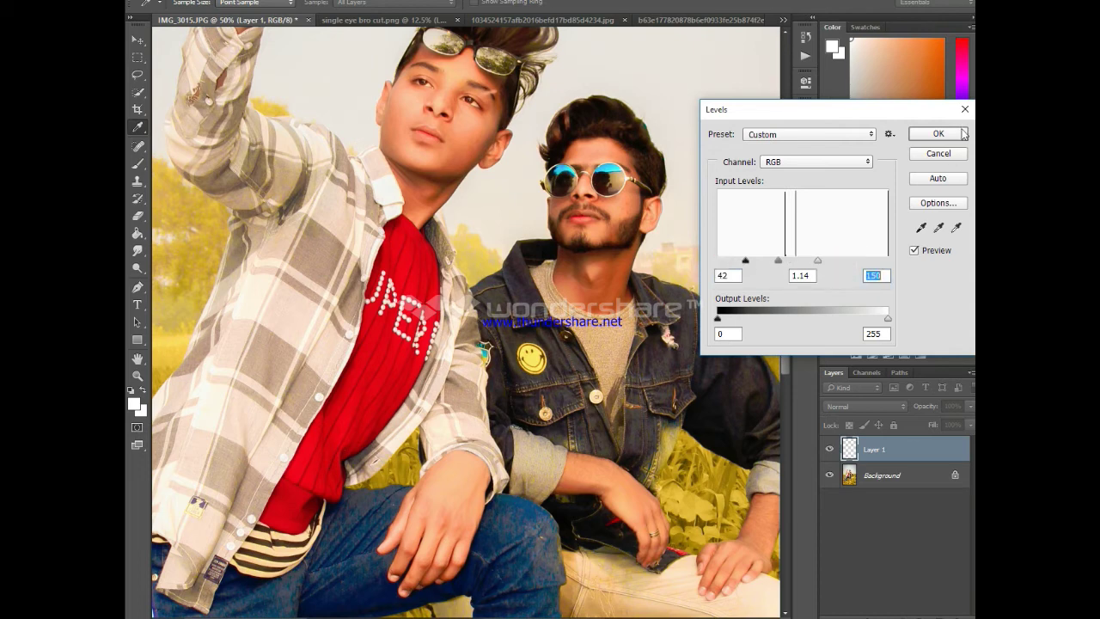
{"action": "left_click", "coordinate": [939, 134]}
- Prepare the Eraser with a 60 px brush for trimming the eyebrow-cut layer
{"action": "left_click", "coordinate": [137, 216]}
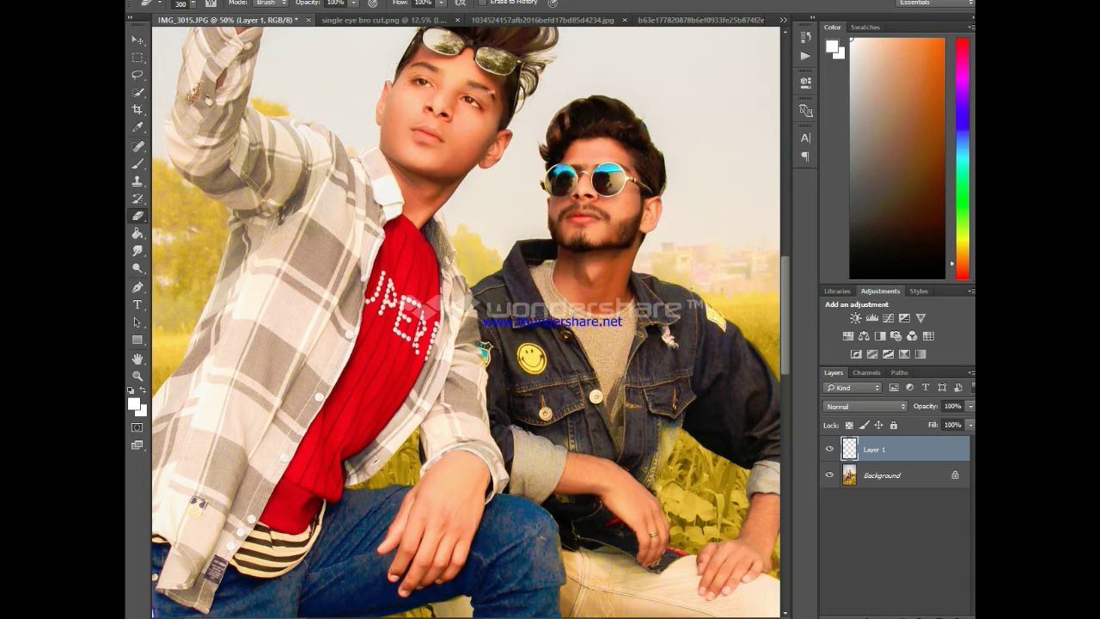
{"action": "right_click", "coordinate": [569, 183]}
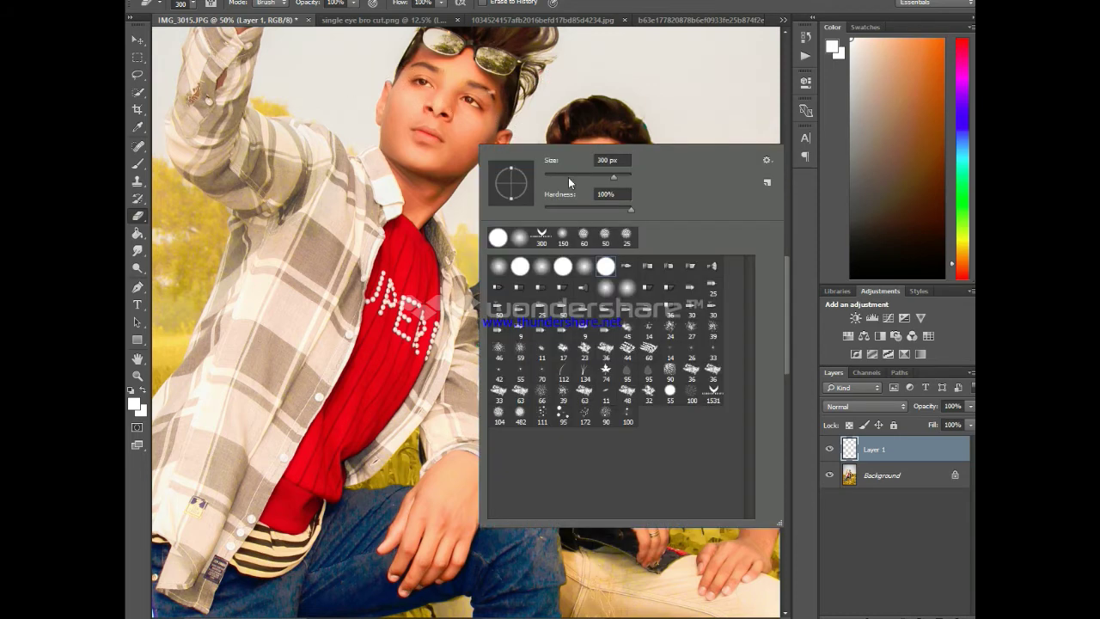
{"action": "left_click", "coordinate": [605, 109]}
{"action": "right_click", "coordinate": [475, 135]}
{"action": "double_click", "coordinate": [573, 258]}
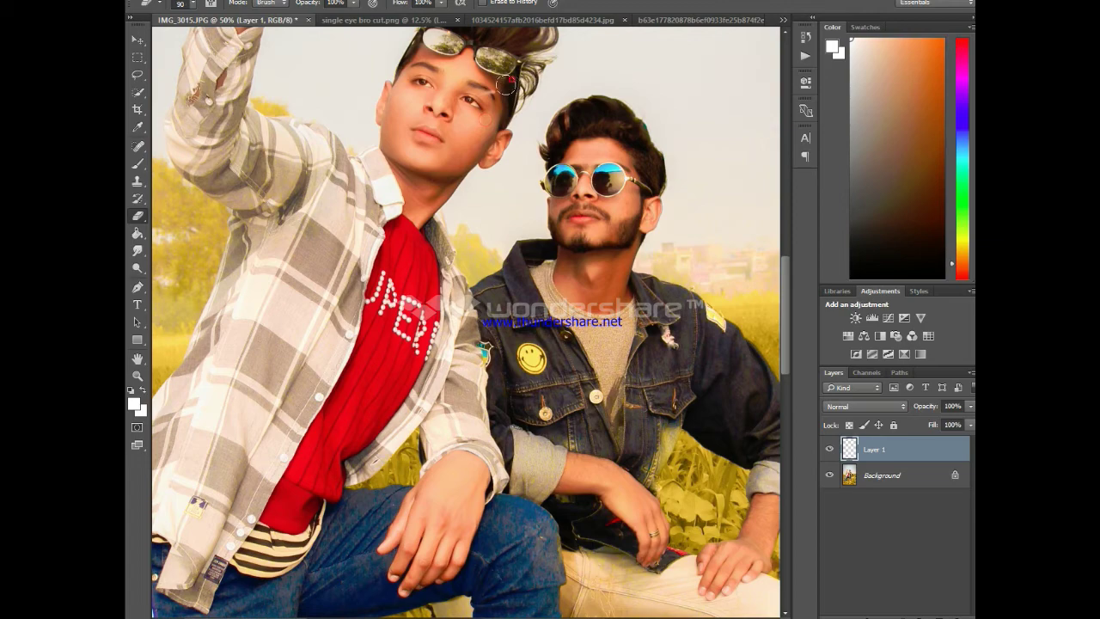
{"action": "key", "text": "bracketleft"}
{"action": "key", "text": "bracketleft"}
- Close the single eye bro cut.png document and copy the neon smiley image into the IMG_3015.JPG photo as a new layer
{"action": "key", "text": "ctrl+0"}
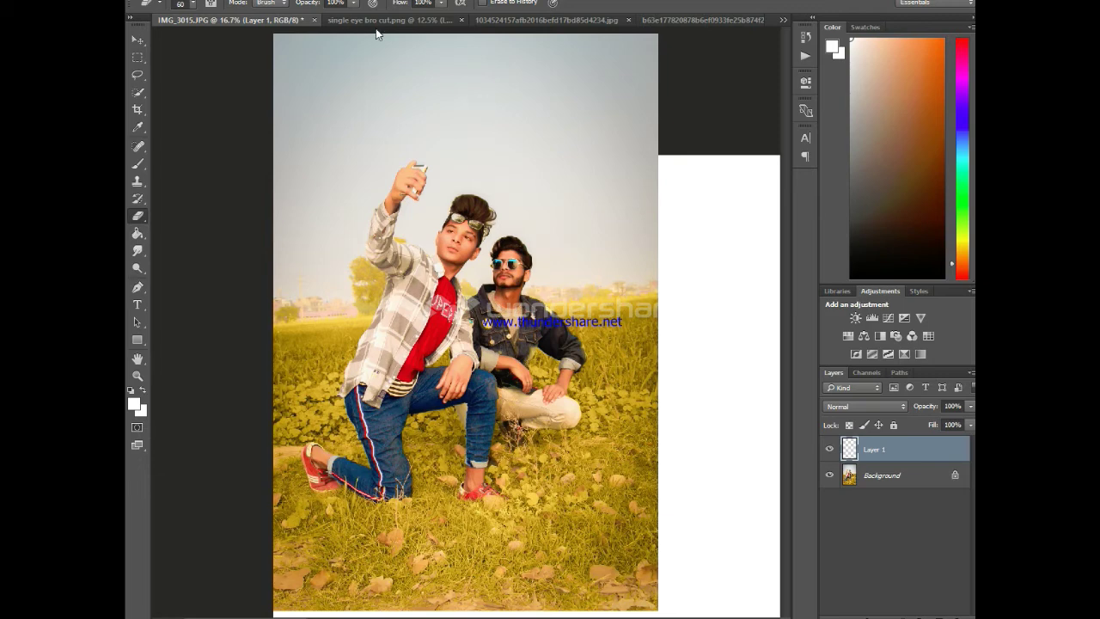
{"action": "left_click", "coordinate": [491, 28]}
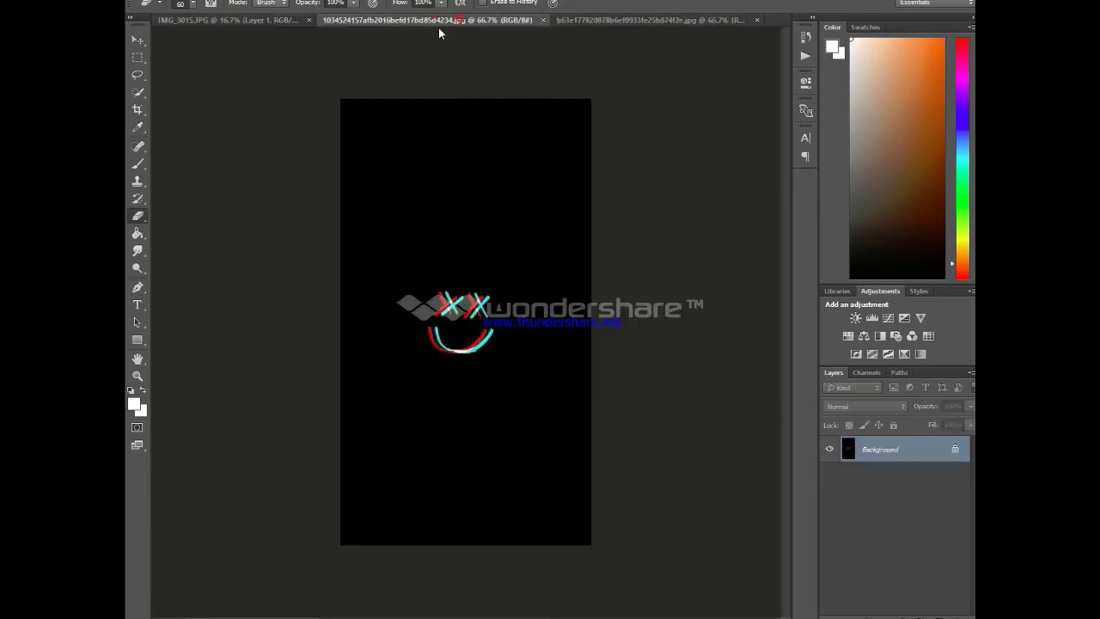
{"action": "left_click_drag", "start_coordinate": [491, 354], "coordinate": [427, 198]}
- Try the Screen, Lighten, Multiply and Color Dodge blend modes on the smiley layer to hide its black background
{"action": "left_click", "coordinate": [898, 404]}
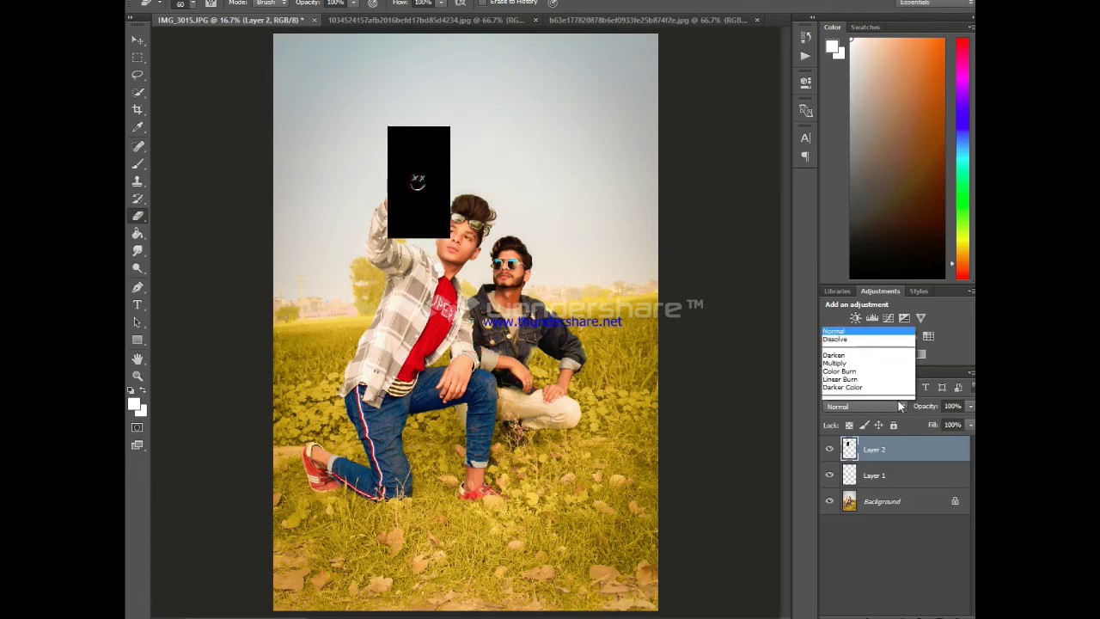
{"action": "left_click", "coordinate": [845, 228]}
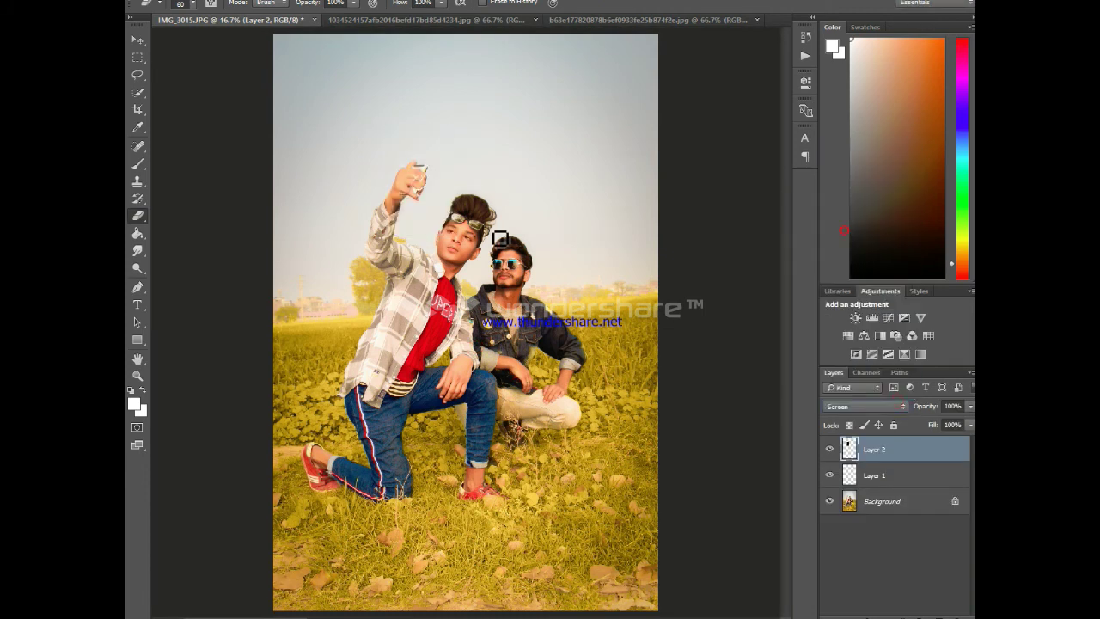
{"action": "key", "text": "Up"}
{"action": "left_click_drag", "start_coordinate": [458, 226], "coordinate": [475, 243]}
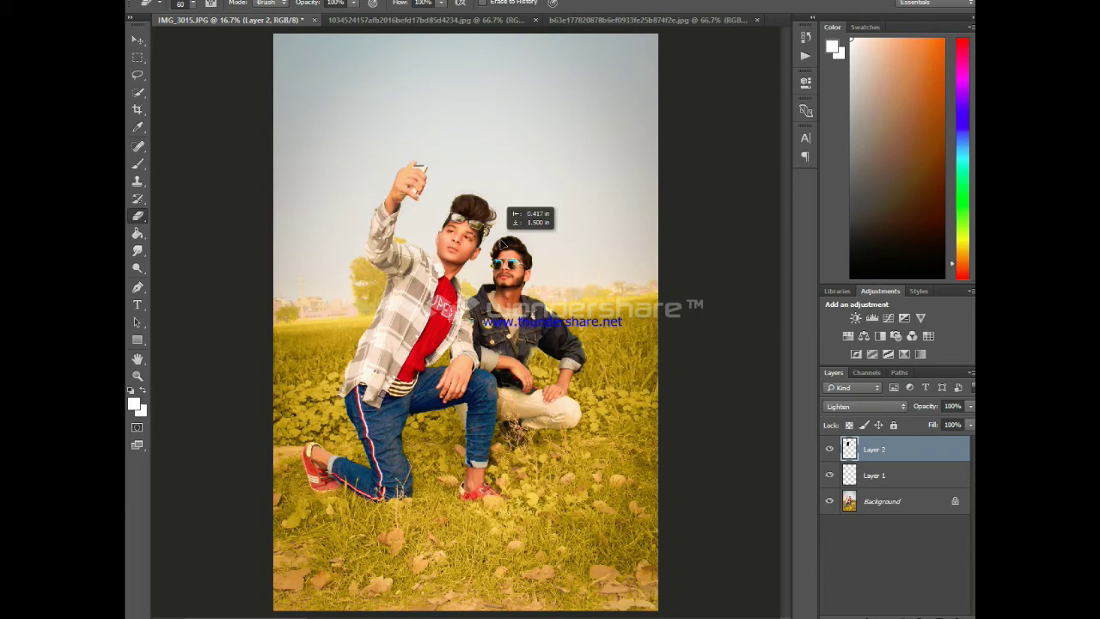
{"action": "left_click", "coordinate": [888, 407]}
{"action": "left_click", "coordinate": [827, 175]}
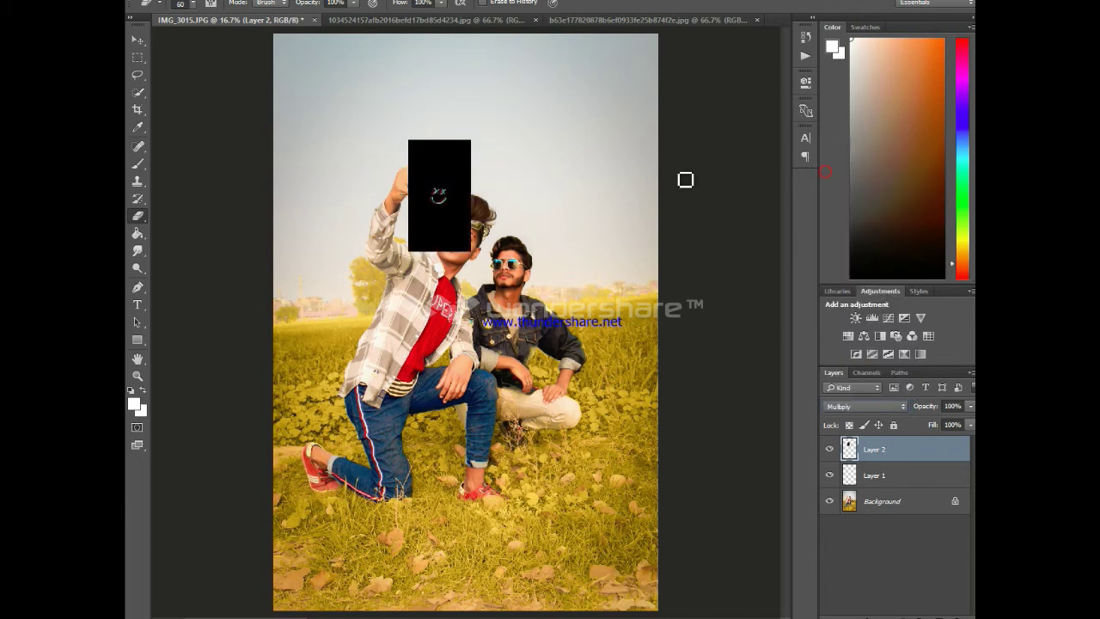
{"action": "key", "text": "Down"}
{"action": "key", "text": "Down"}
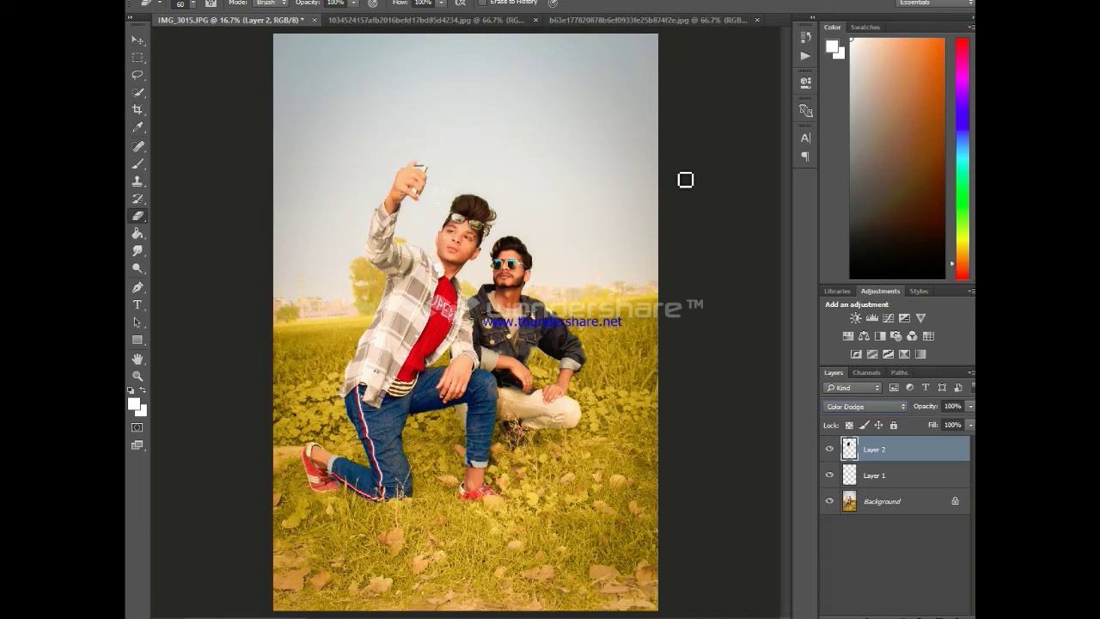
- Move the smiley layer into the sky above the denim-jacket man and scale it up
{"action": "left_click_drag", "start_coordinate": [465, 203], "coordinate": [542, 180]}
{"action": "key", "text": "ctrl+t"}
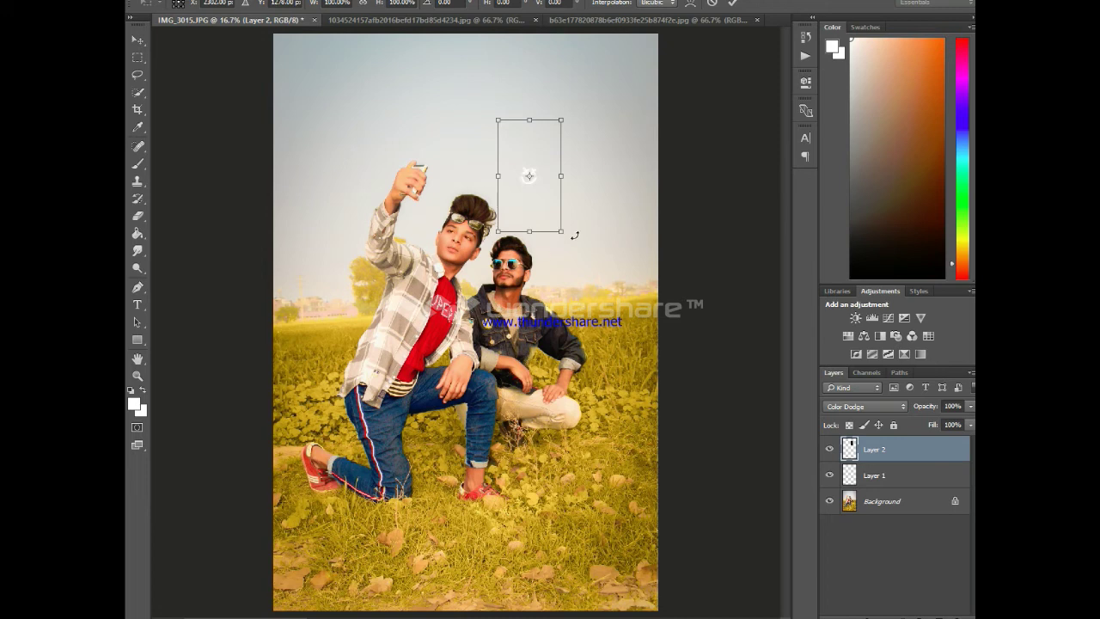
{"action": "mouse_move", "coordinate": [566, 231]}
{"action": "left_mouse_down"}
{"action": "mouse_move", "coordinate": [616, 297]}
{"action": "mouse_move", "coordinate": [574, 252]}
{"action": "left_mouse_up"}
{"action": "left_click", "coordinate": [732, 3]}
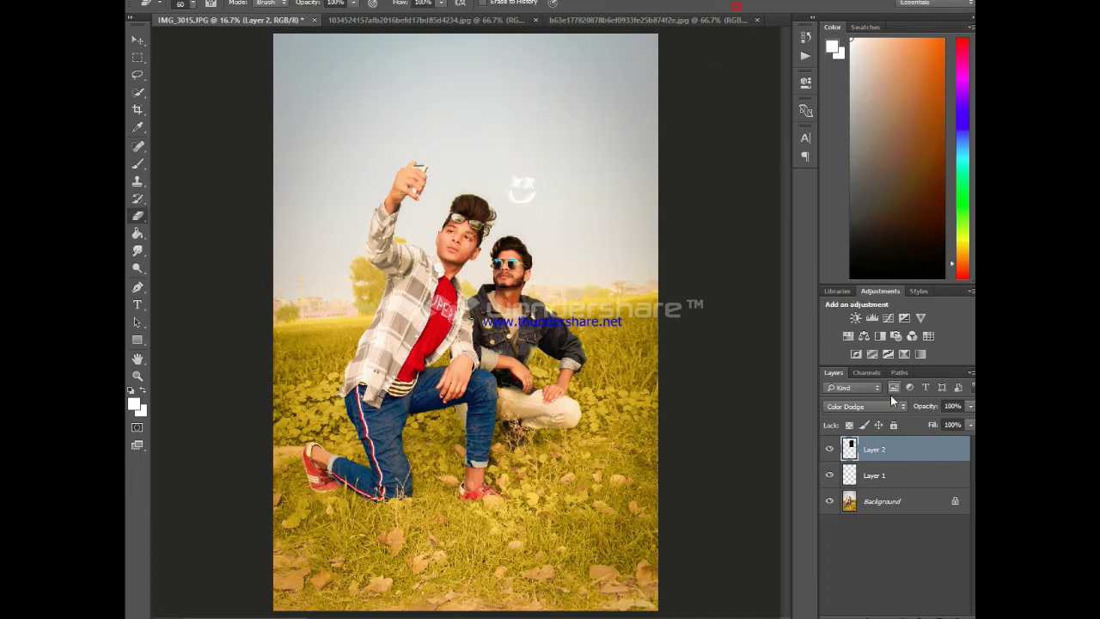
- Try Multiply and Lighten on the smiley layer and switch its blend mode to Screen
{"action": "left_click", "coordinate": [902, 406]}
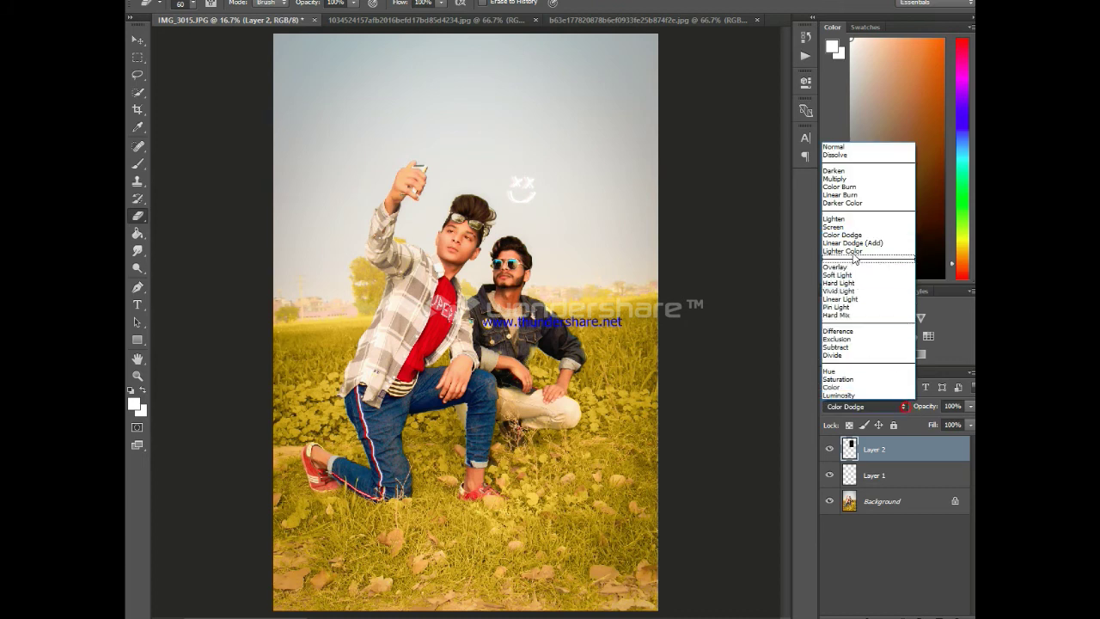
{"action": "left_click", "coordinate": [839, 186]}
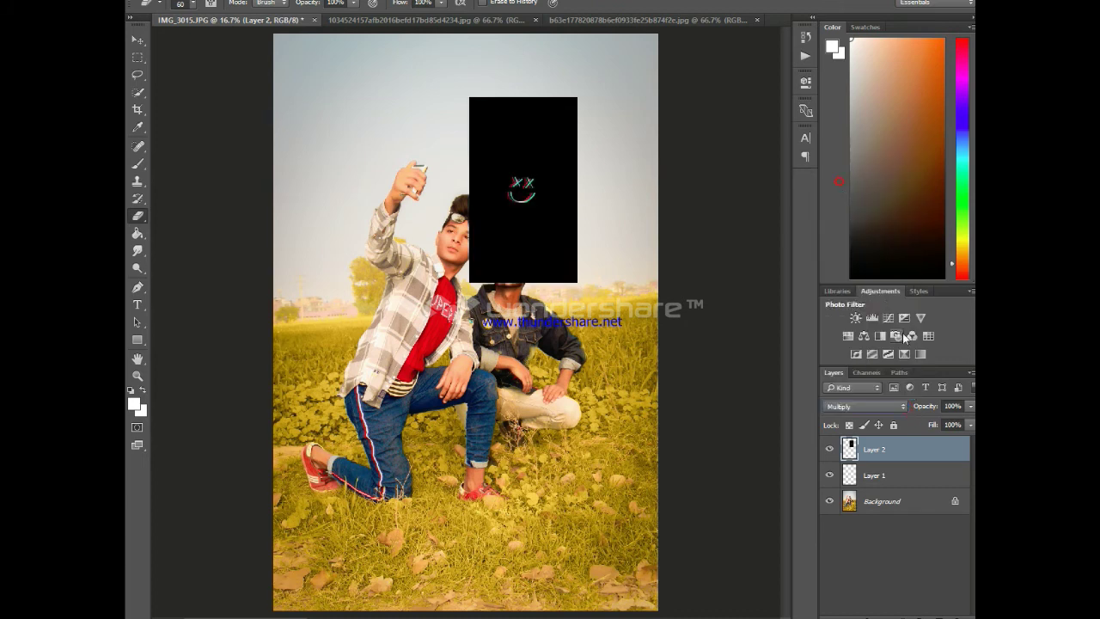
{"action": "key", "text": "Down"}
{"action": "key", "text": "Down"}
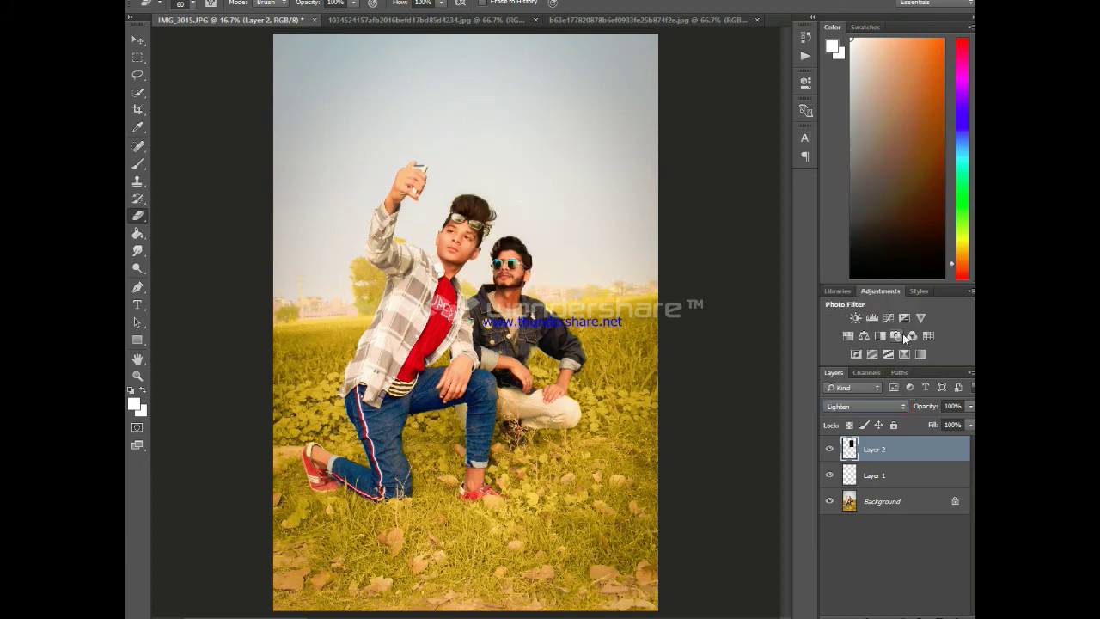
- Open Levels for the smiley layer and set the Red channel's input levels to 0, 0.01 and 14
{"action": "key", "text": "ctrl+l"}
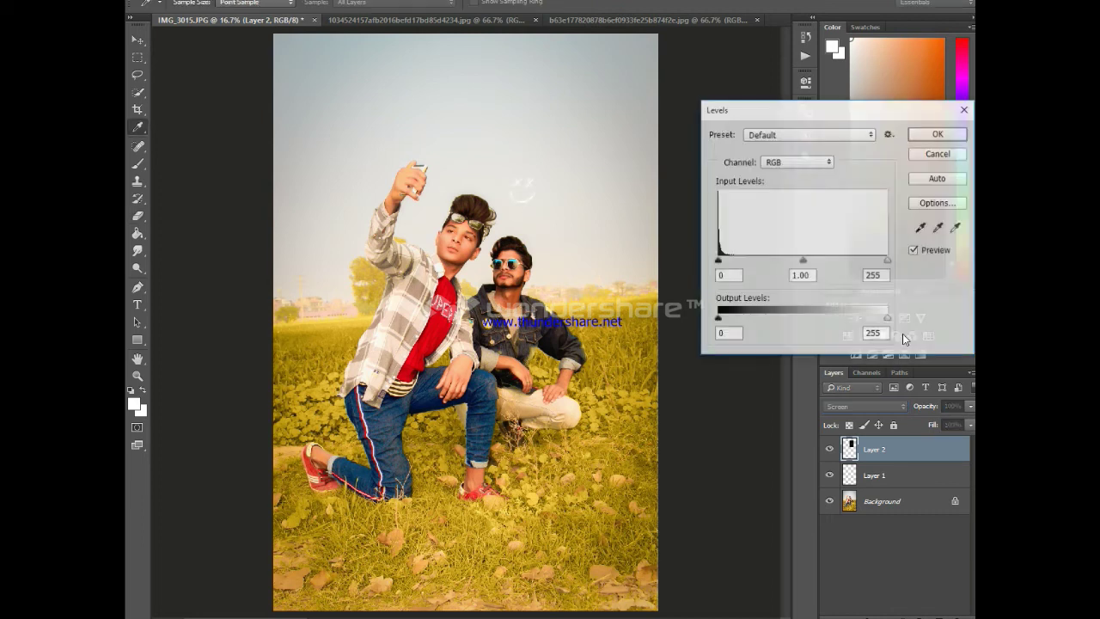
{"action": "left_click", "coordinate": [830, 164]}
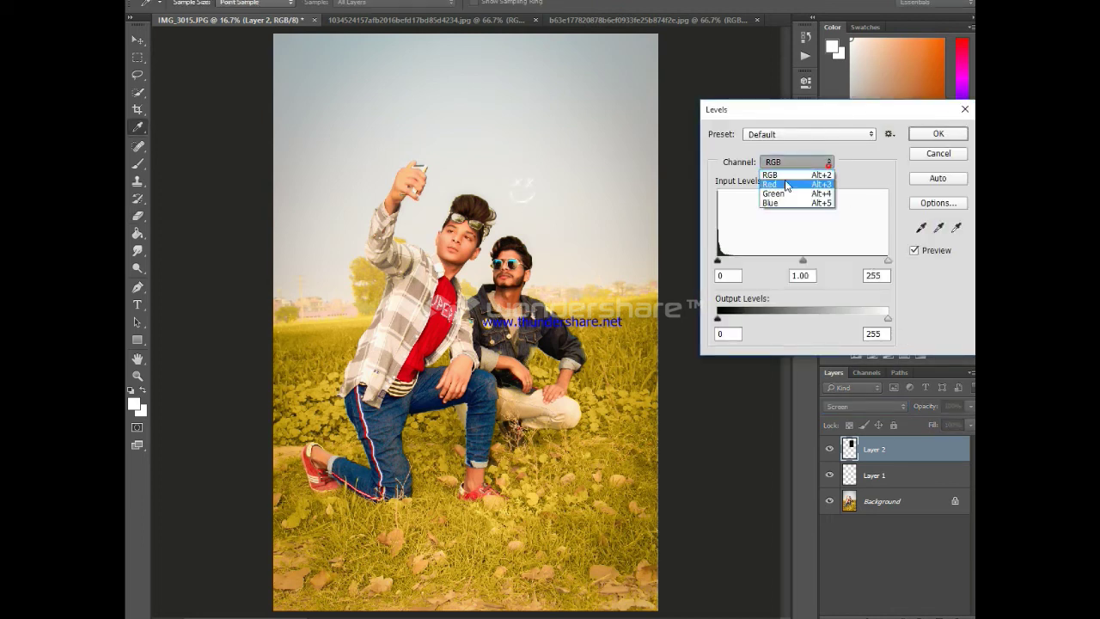
{"action": "left_click", "coordinate": [823, 177]}
{"action": "left_click_drag", "start_coordinate": [719, 262], "coordinate": [787, 265]}
{"action": "left_click_drag", "start_coordinate": [833, 259], "coordinate": [759, 266]}
{"action": "key", "text": "Tab"}
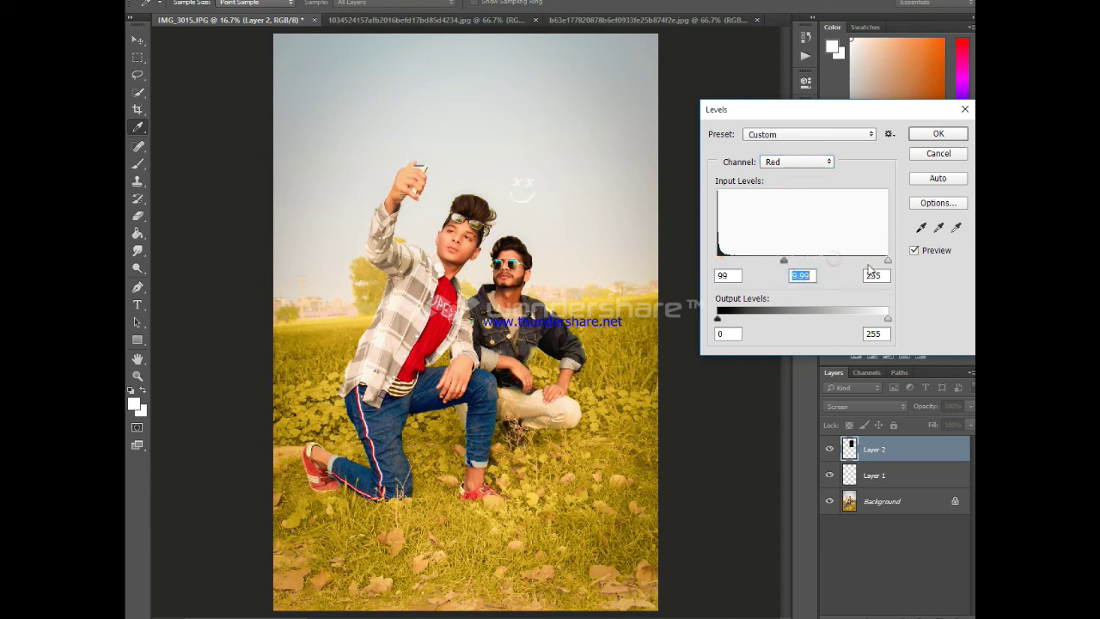
{"action": "left_click_drag", "start_coordinate": [841, 267], "coordinate": [727, 261]}
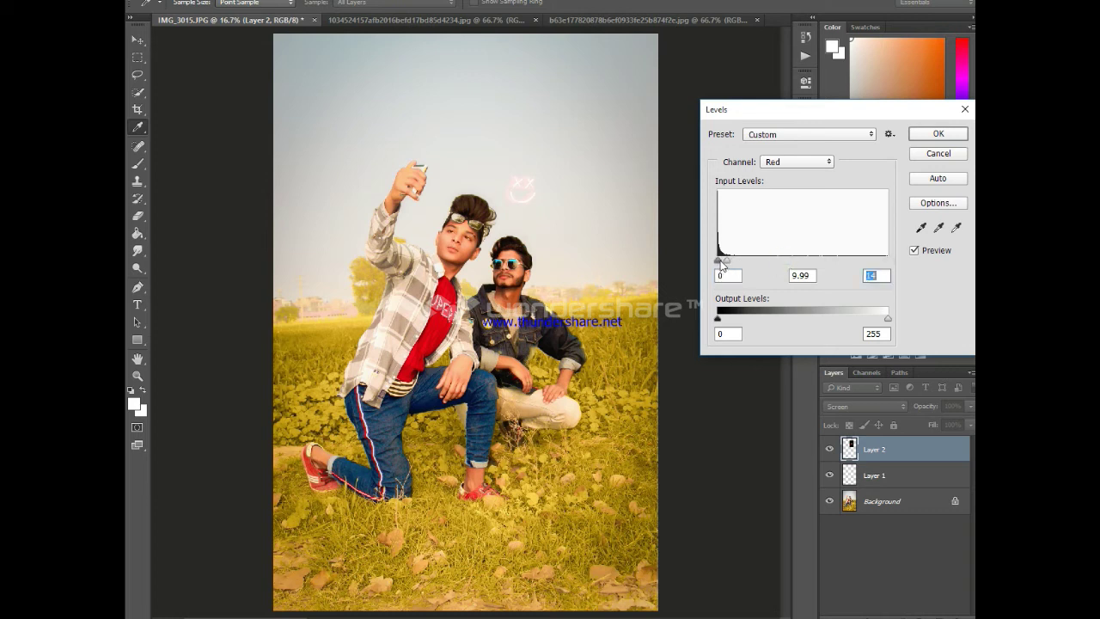
- Adjust the RGB midtone input level of the smiley layer and apply the Levels adjustment
{"action": "left_click", "coordinate": [797, 162]}
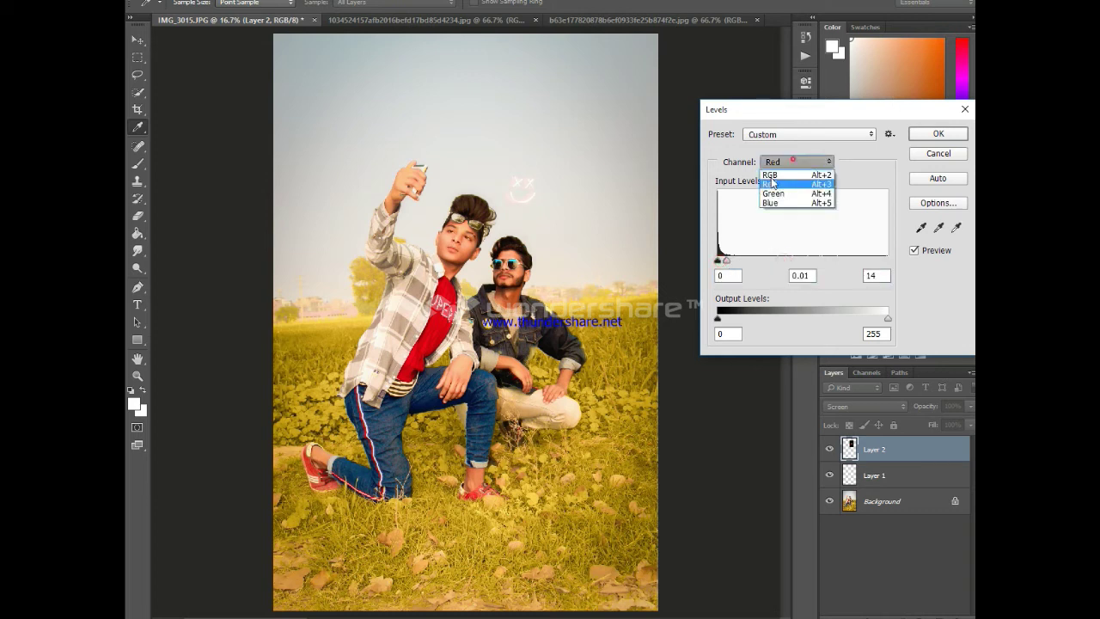
{"action": "left_click", "coordinate": [792, 160]}
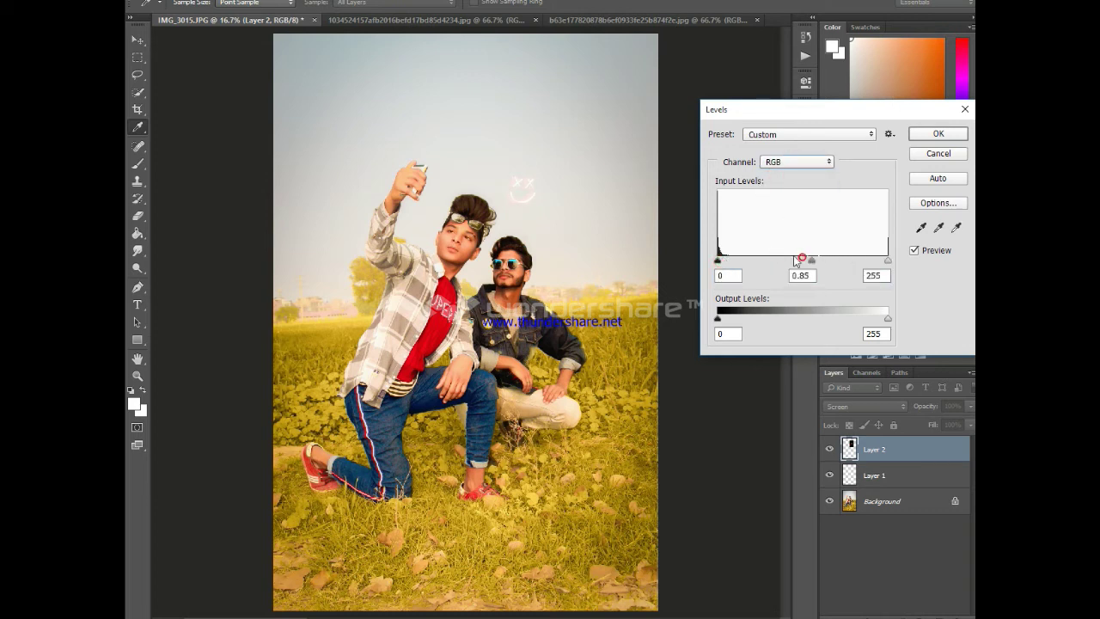
{"action": "left_click_drag", "start_coordinate": [803, 260], "coordinate": [769, 261]}
{"action": "left_click", "coordinate": [939, 134]}
{"action": "key", "text": "e"}
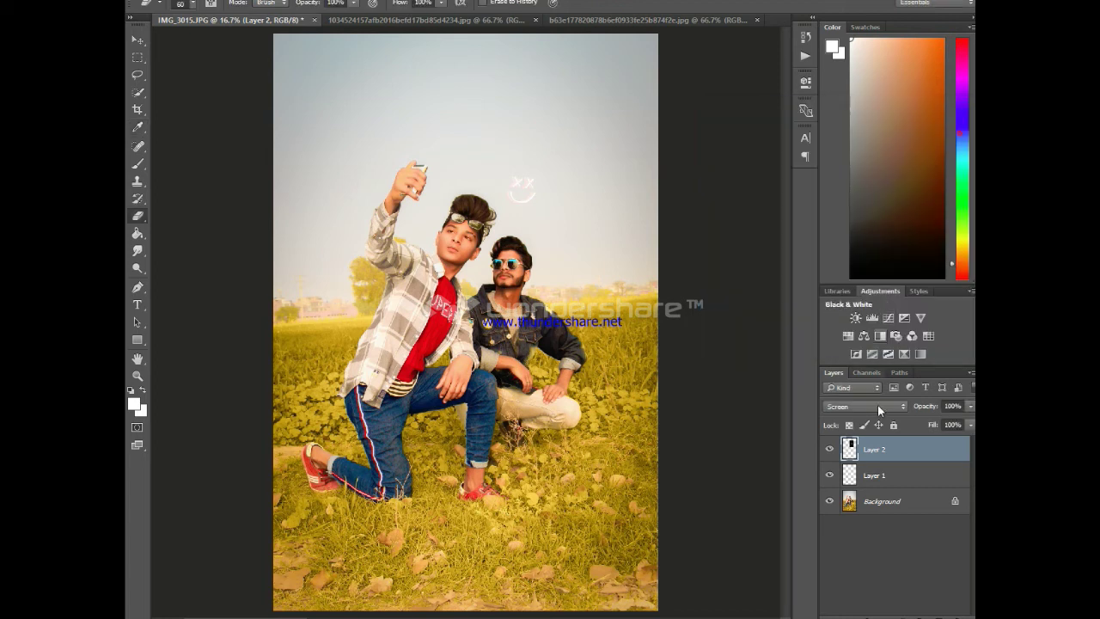
- Step through the darkening blend modes and set the smiley layer's blend mode to Lighten
{"action": "left_click", "coordinate": [883, 404]}
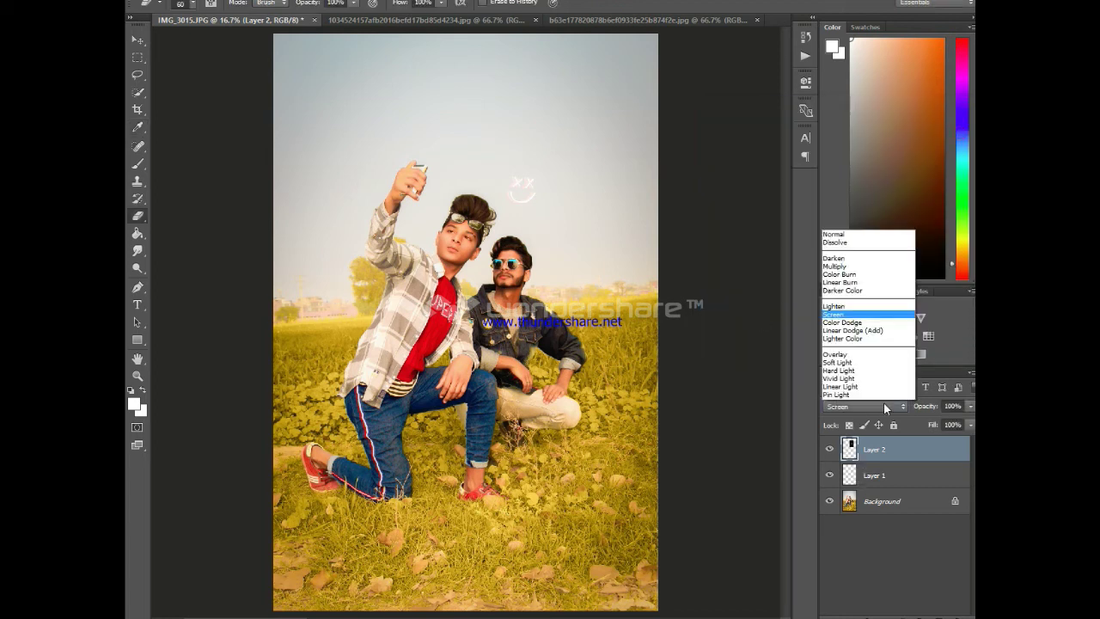
{"action": "left_click", "coordinate": [840, 148]}
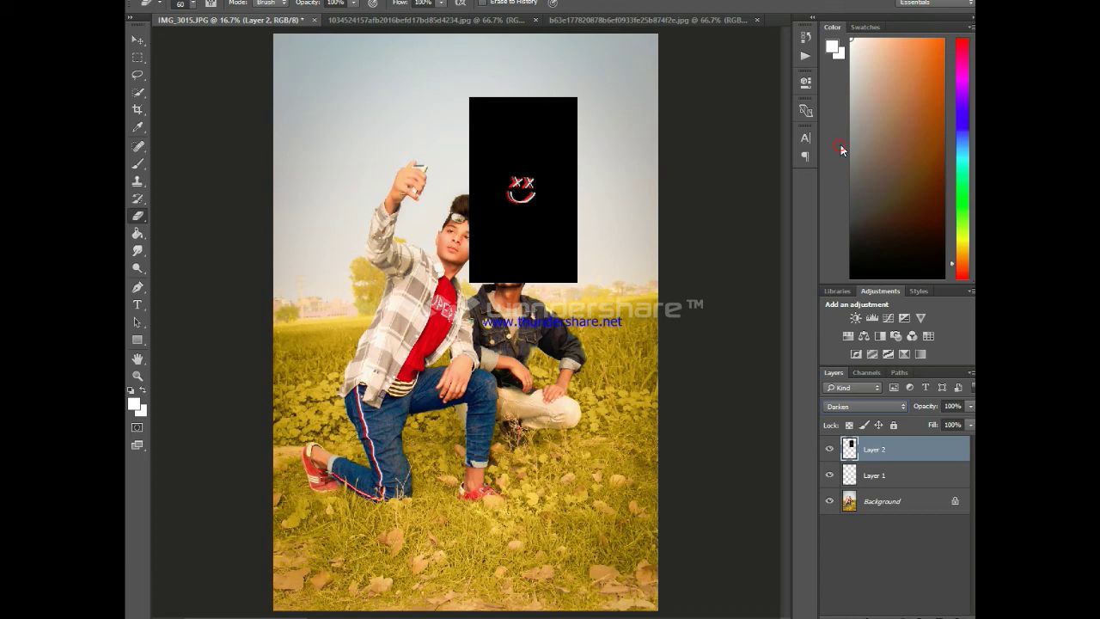
{"action": "key", "text": "Down"}
{"action": "key", "text": "Down"}
{"action": "key", "text": "Down"}
{"action": "key", "text": "Down"}
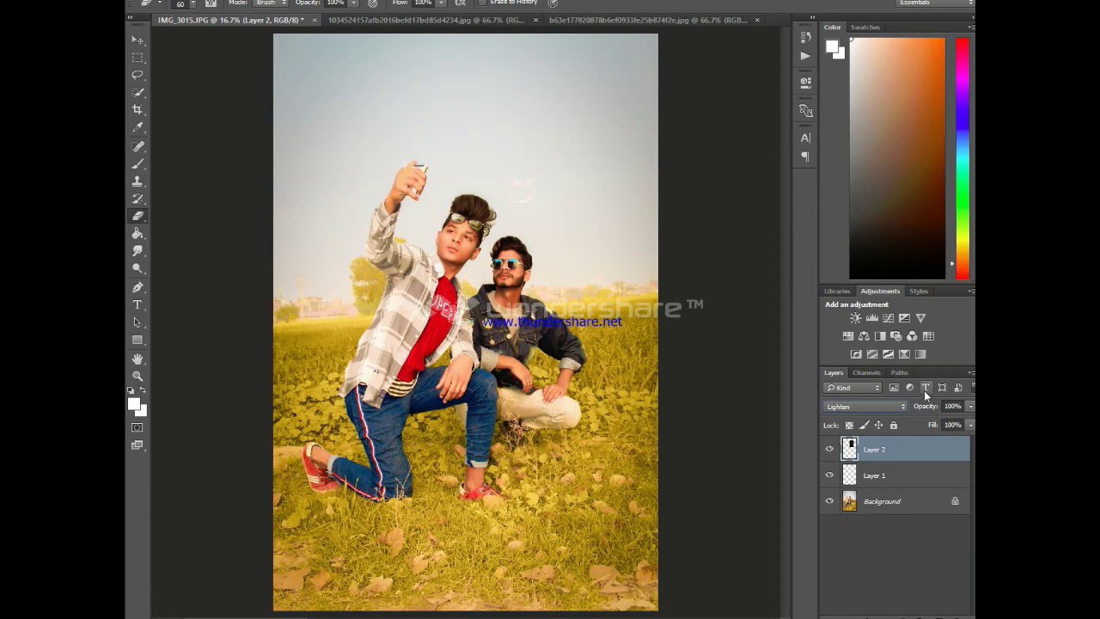
- Apply Hue/Saturation to the smiley layer with Saturation +94 and Lightness +12, leaving Colorize off
{"action": "key", "text": "ctrl+u"}
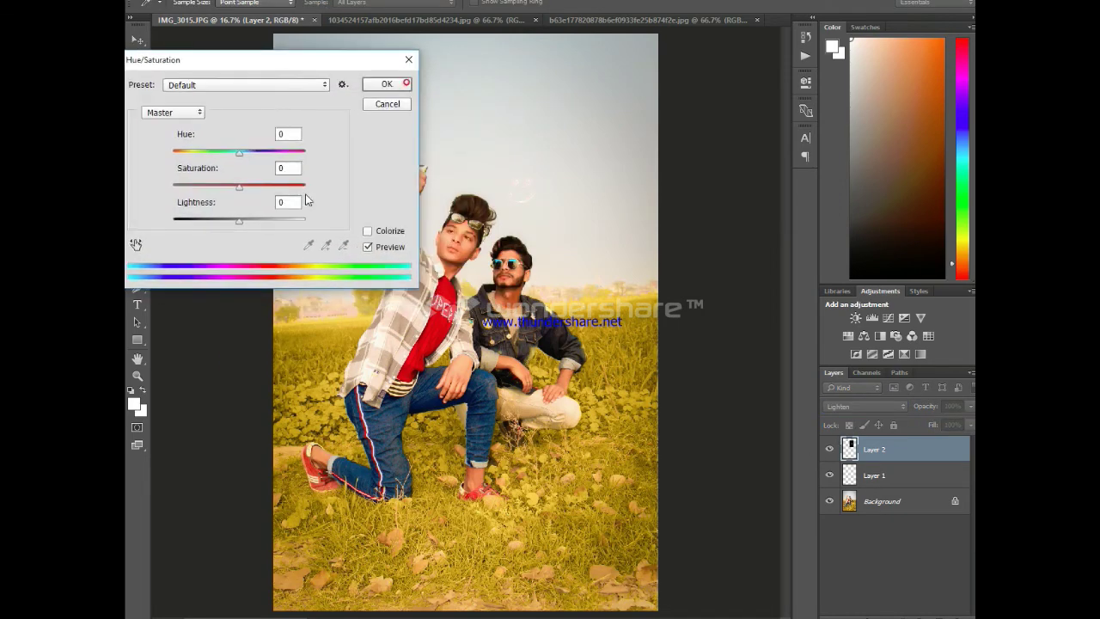
{"action": "left_click", "coordinate": [368, 231]}
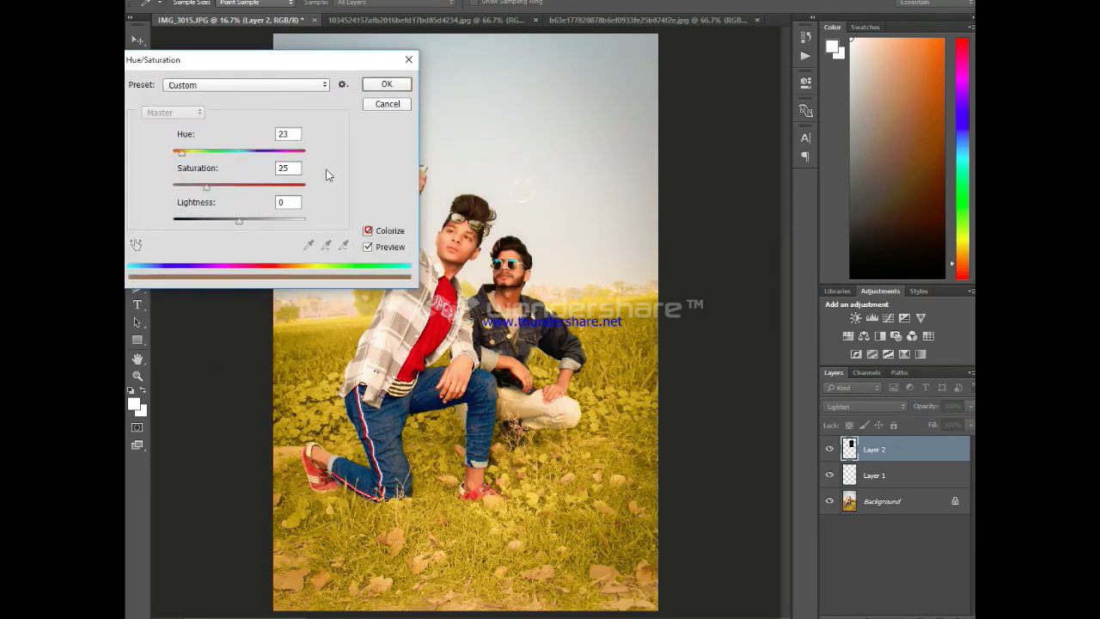
{"action": "left_click", "coordinate": [369, 232]}
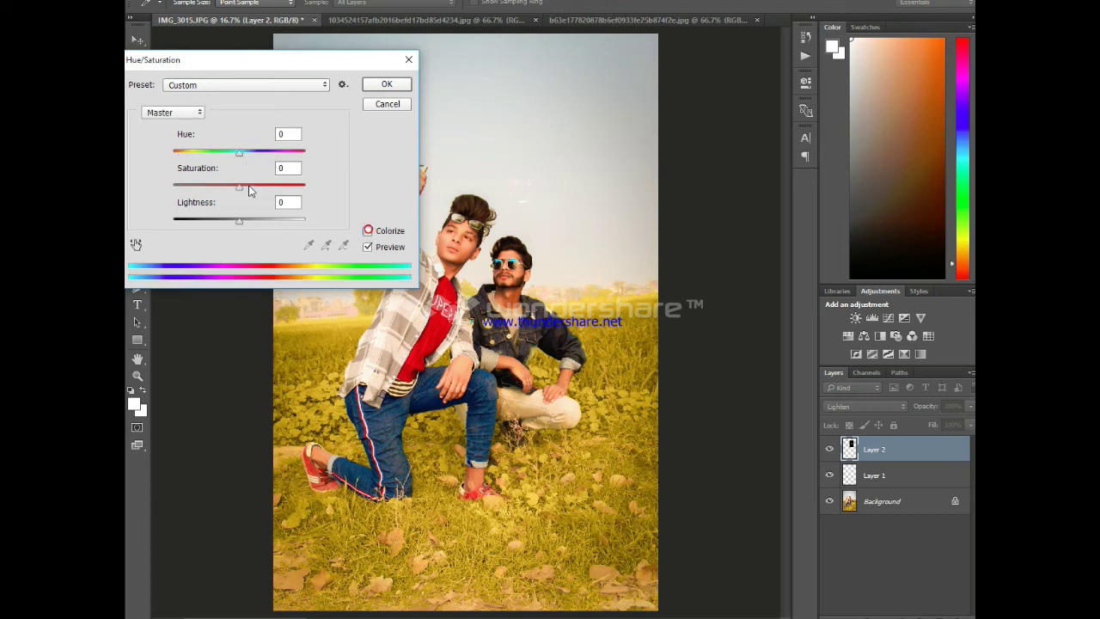
{"action": "left_click_drag", "start_coordinate": [279, 185], "coordinate": [301, 186]}
{"action": "mouse_move", "coordinate": [239, 218]}
{"action": "left_mouse_down"}
{"action": "mouse_move", "coordinate": [222, 221]}
{"action": "mouse_move", "coordinate": [263, 224]}
{"action": "mouse_move", "coordinate": [247, 224]}
{"action": "left_mouse_up"}
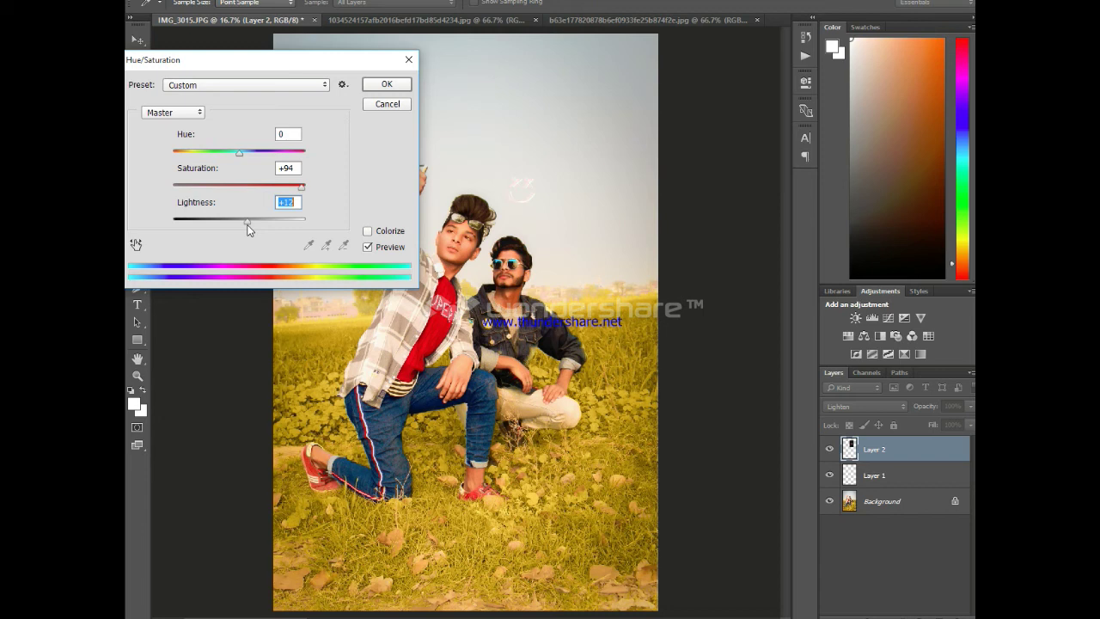
{"action": "left_click", "coordinate": [387, 86]}
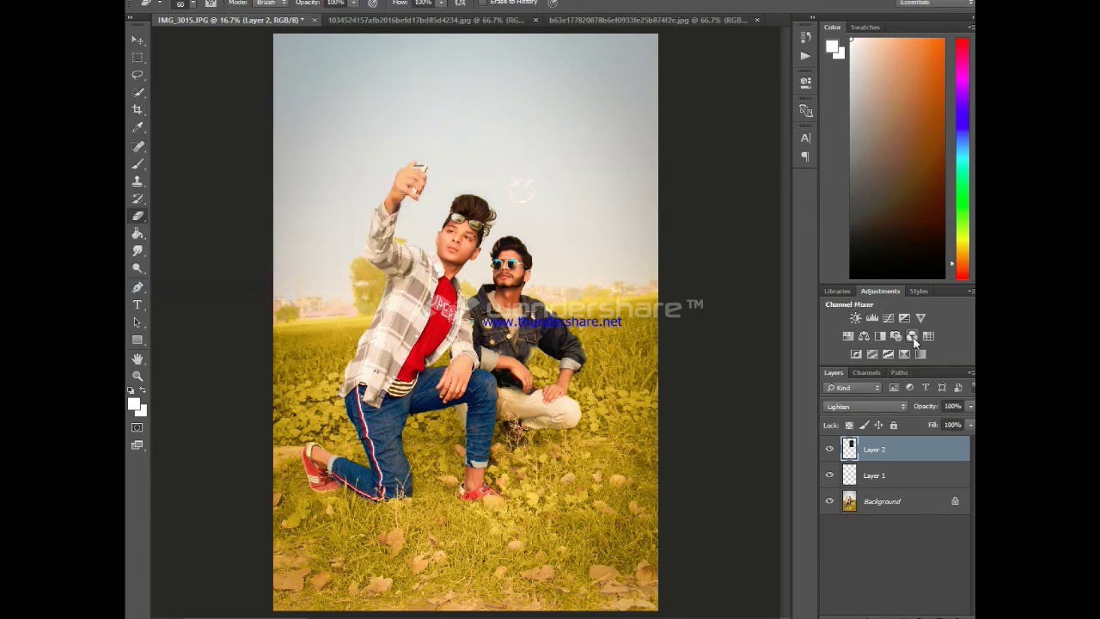
- Brighten the smiley layer with a second Levels adjustment by lowering the RGB white input level
{"action": "key", "text": "ctrl+l"}
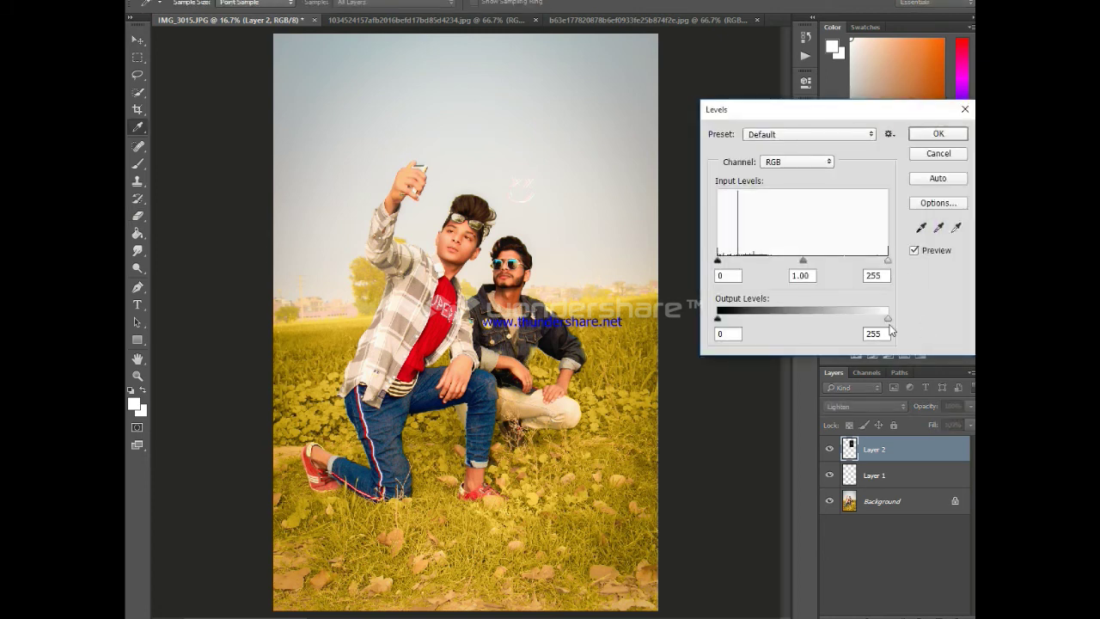
{"action": "left_click", "coordinate": [769, 163]}
{"action": "left_click", "coordinate": [776, 173]}
{"action": "mouse_move", "coordinate": [802, 260]}
{"action": "left_mouse_down"}
{"action": "mouse_move", "coordinate": [773, 260]}
{"action": "mouse_move", "coordinate": [805, 260]}
{"action": "left_mouse_up"}
{"action": "left_click_drag", "start_coordinate": [888, 260], "coordinate": [832, 268]}
{"action": "left_click", "coordinate": [930, 135]}
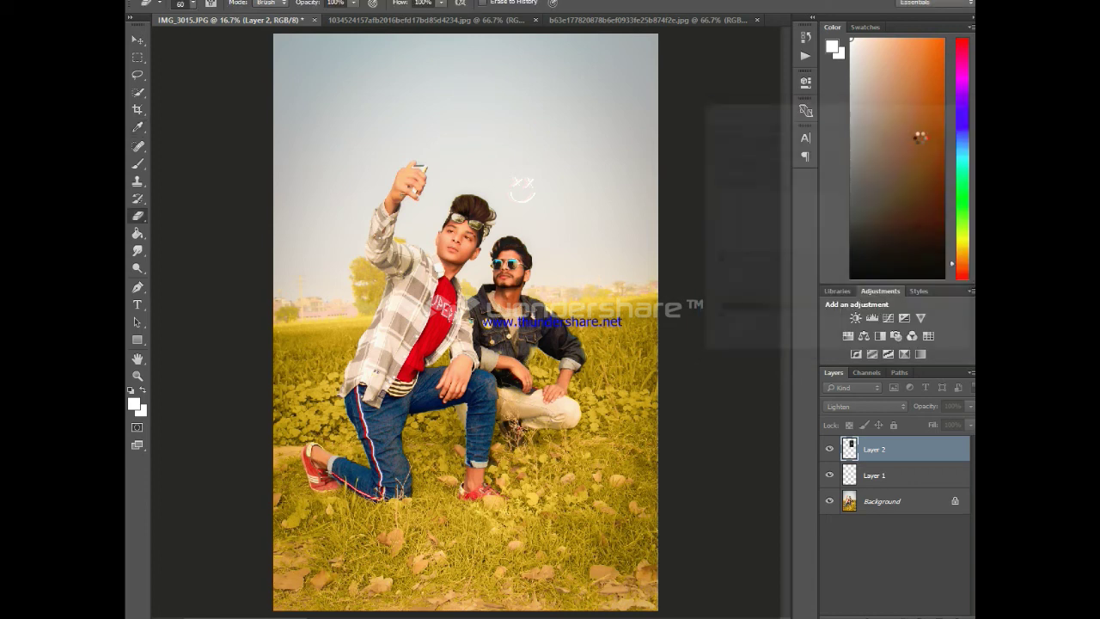
- Apply Levels to the smiley layer's Blue channel with the midtone input at 0.28 and a raised black input level
{"action": "key", "text": "ctrl+l"}
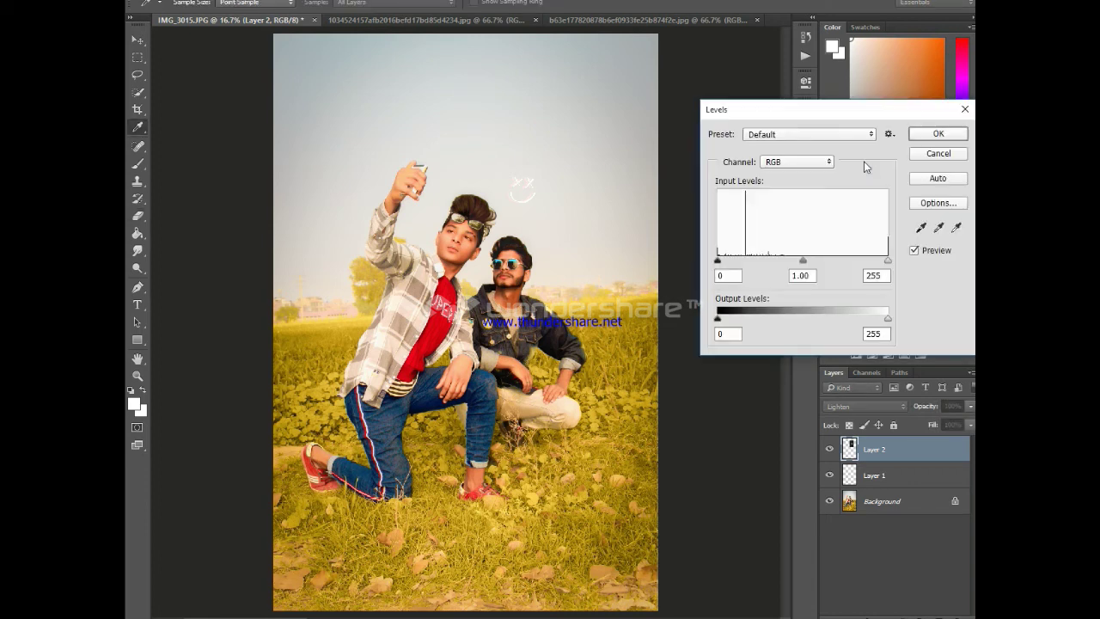
{"action": "left_click", "coordinate": [811, 164]}
{"action": "left_click", "coordinate": [796, 194]}
{"action": "left_click_drag", "start_coordinate": [812, 266], "coordinate": [858, 278]}
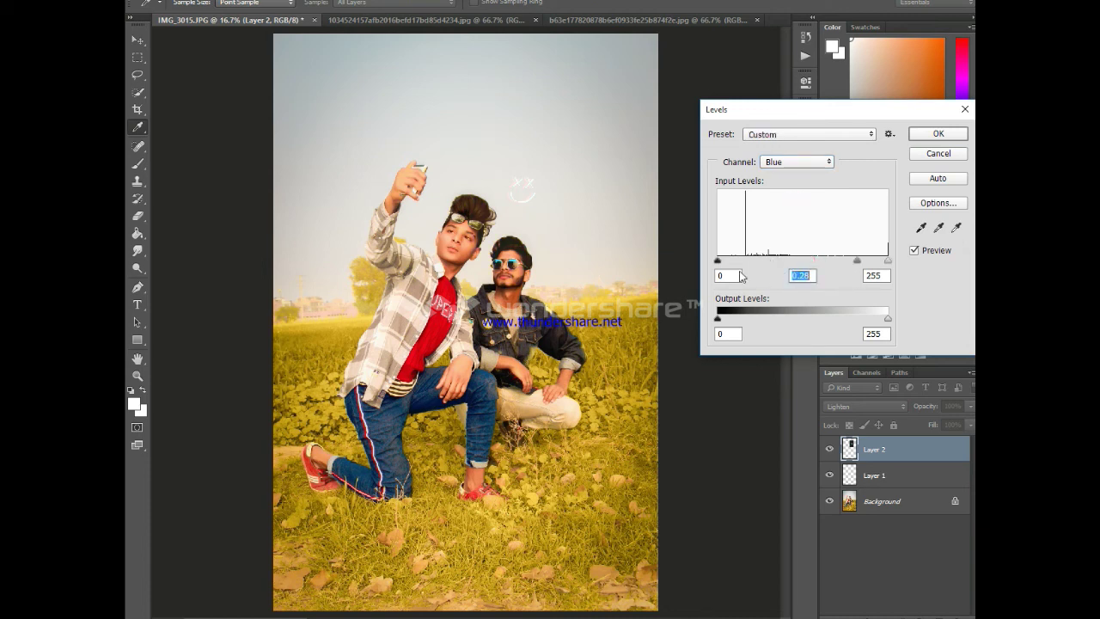
{"action": "left_click_drag", "start_coordinate": [717, 261], "coordinate": [744, 268]}
{"action": "key", "text": "Return"}
{"action": "key", "text": "e"}
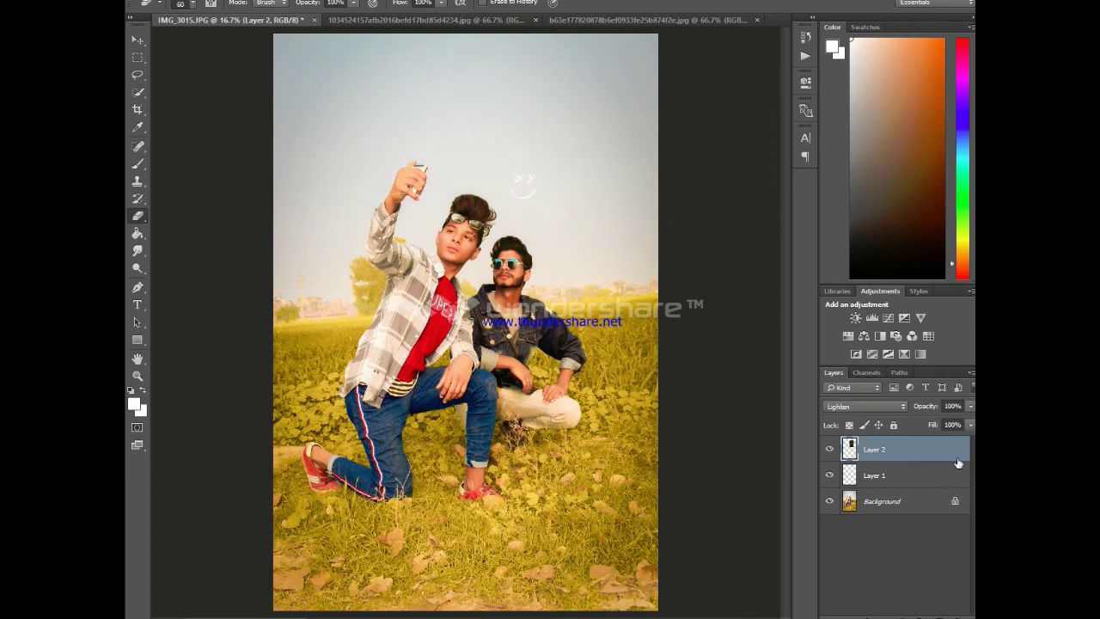
- Close the smiley source image and bring the "OH, SHUT UP" text image into the photo beside the crouching man
{"action": "left_click", "coordinate": [536, 19]}
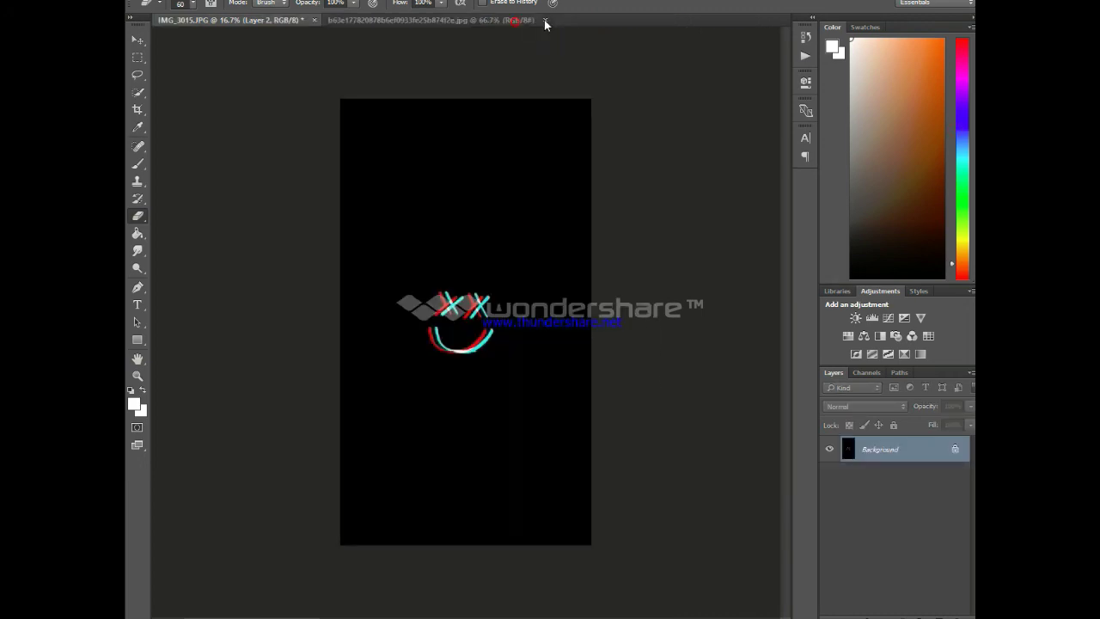
{"action": "left_click", "coordinate": [486, 22]}
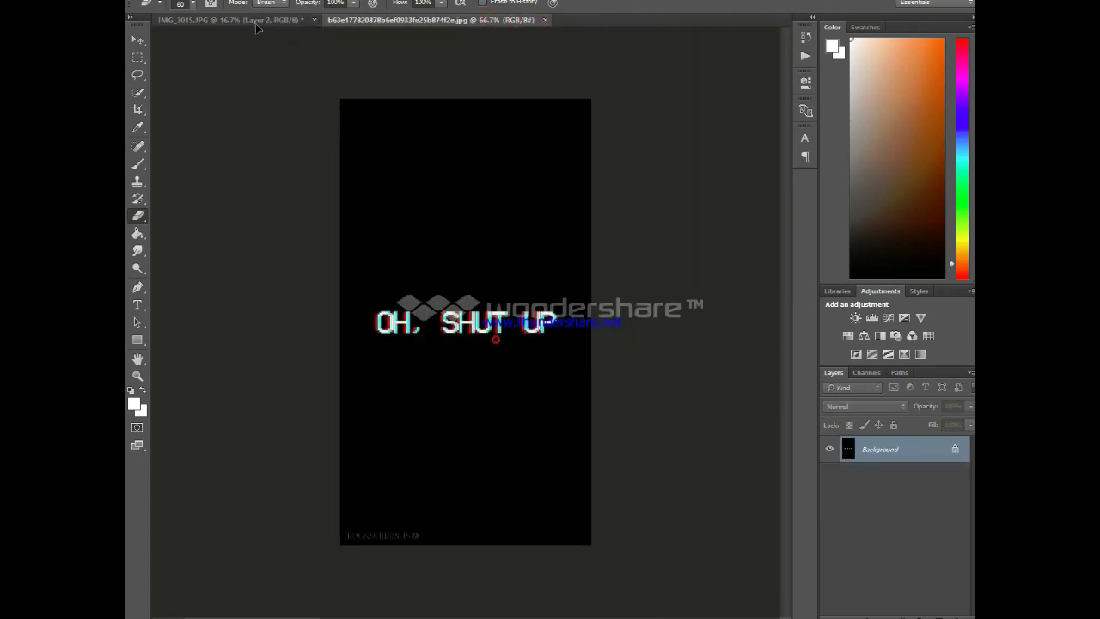
{"action": "left_click_drag", "start_coordinate": [256, 27], "coordinate": [581, 280]}
- Enlarge the "OH, SHUT UP" layer slightly with Free Transform and apply the transformation
{"action": "key", "text": "ctrl+t"}
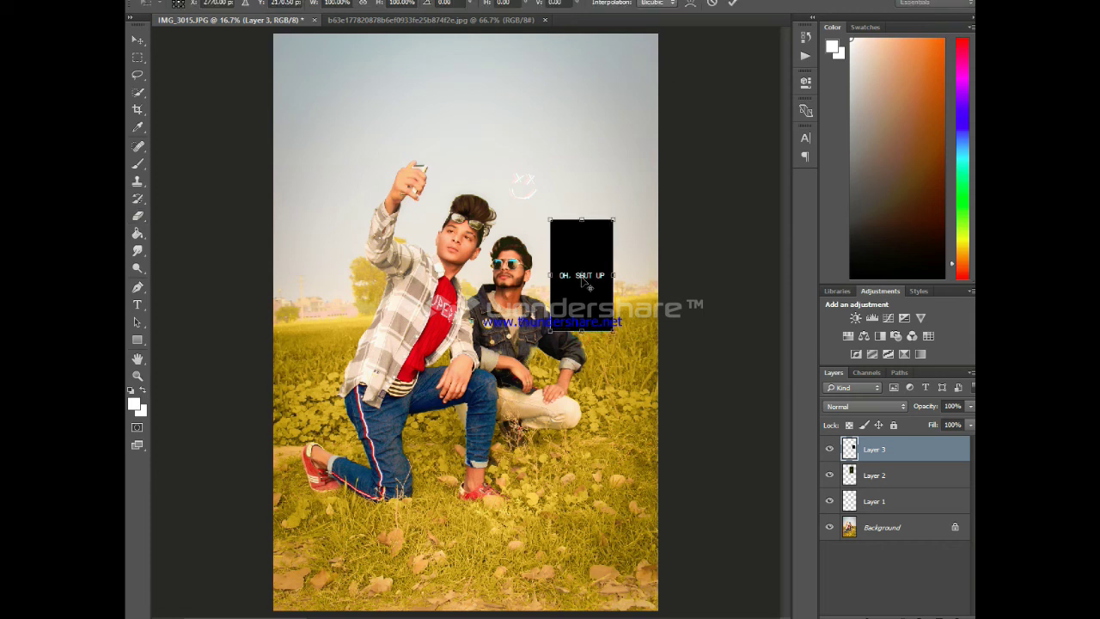
{"action": "left_click_drag", "start_coordinate": [613, 331], "coordinate": [641, 374]}
{"action": "key", "text": "Return"}
{"action": "key", "text": "e"}
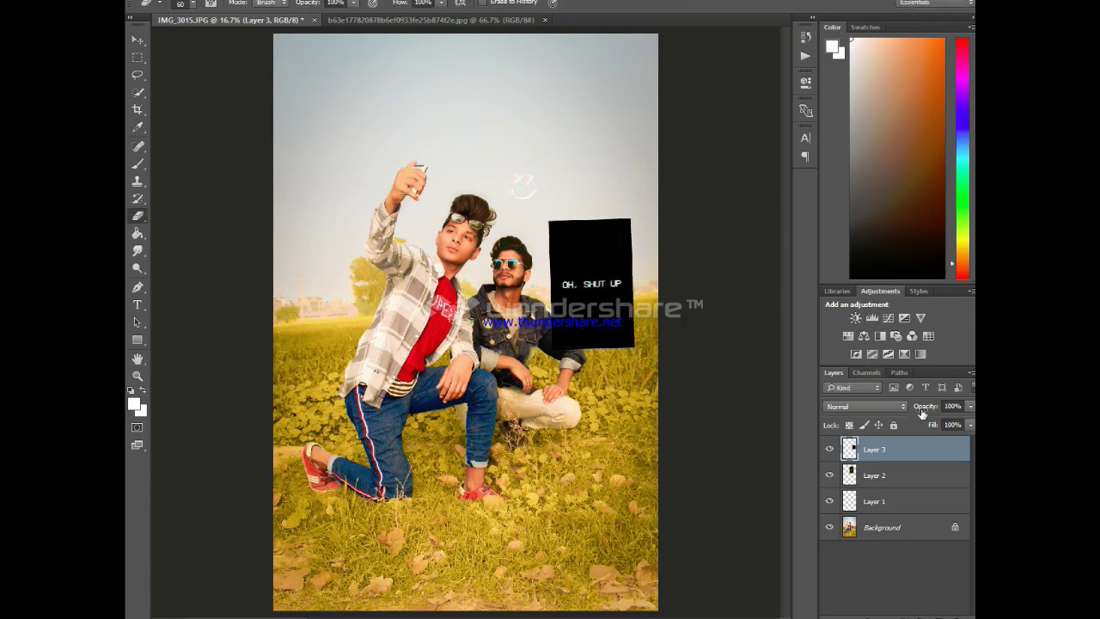
- Set the "OH, SHUT UP" layer's blend mode to Screen and move the text down onto the upper edge of the grass
{"action": "left_click", "coordinate": [903, 407]}
{"action": "left_click", "coordinate": [842, 173]}
{"action": "key", "text": "Down"}
{"action": "key", "text": "Down"}
{"action": "key", "text": "Down"}
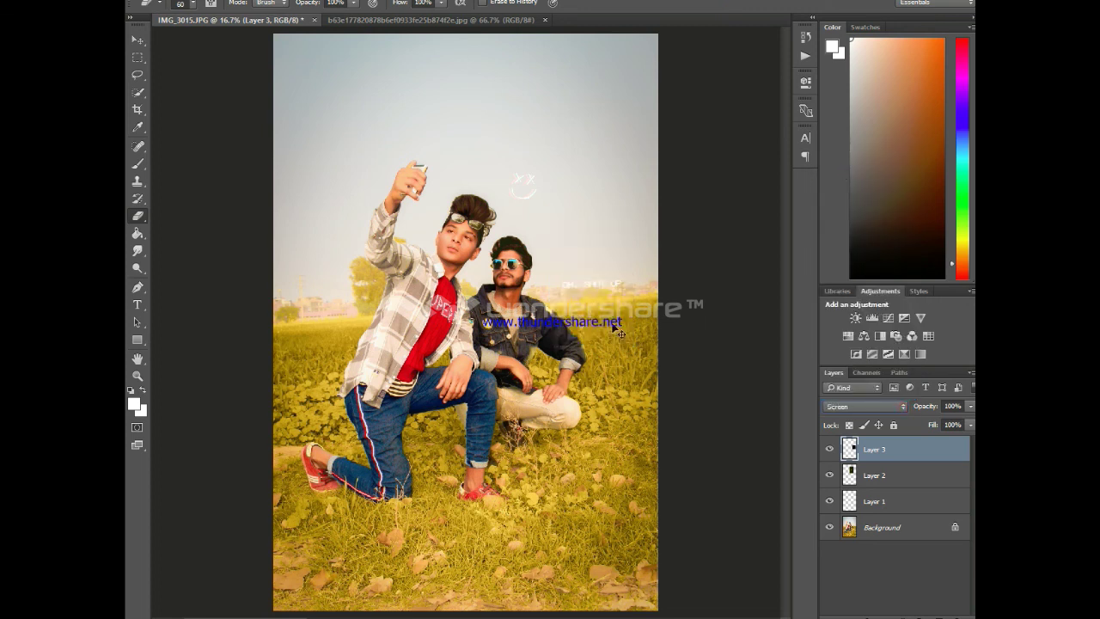
{"action": "mouse_move", "coordinate": [615, 327]}
{"action": "left_mouse_down"}
{"action": "mouse_move", "coordinate": [609, 274]}
{"action": "mouse_move", "coordinate": [611, 329]}
{"action": "mouse_move", "coordinate": [631, 352]}
{"action": "mouse_move", "coordinate": [590, 239]}
{"action": "mouse_move", "coordinate": [625, 344]}
{"action": "left_mouse_up"}
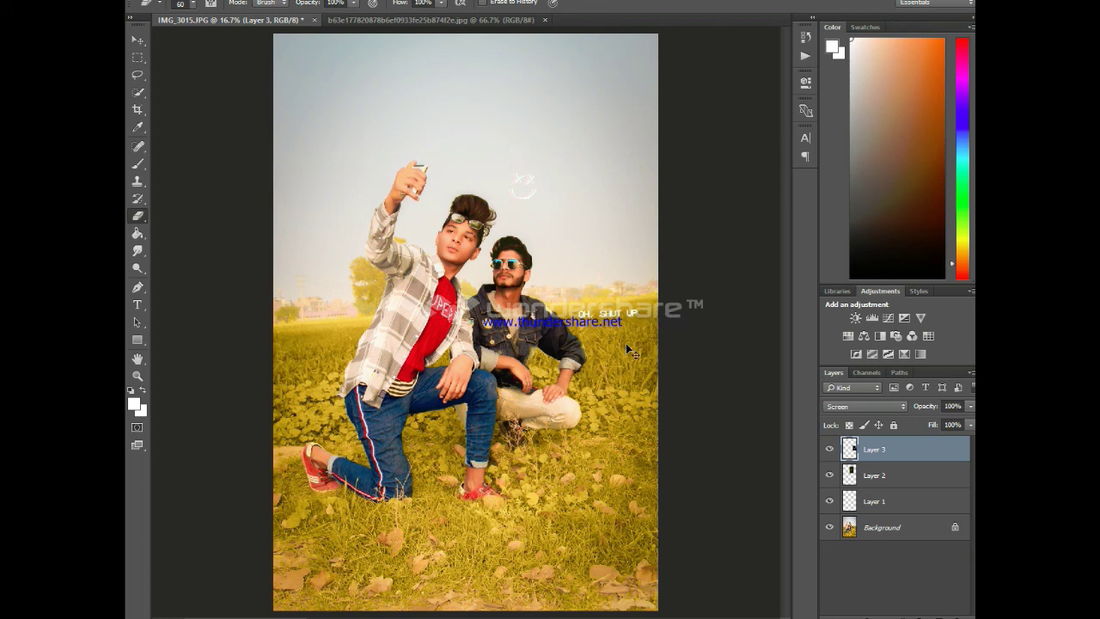
- Apply Levels to the "OH, SHUT UP" layer with the RGB midtone input at 0.81
{"action": "key", "text": "ctrl+l"}
{"action": "mouse_move", "coordinate": [804, 263]}
{"action": "left_mouse_down"}
{"action": "mouse_move", "coordinate": [778, 262]}
{"action": "mouse_move", "coordinate": [814, 262]}
{"action": "left_mouse_up"}
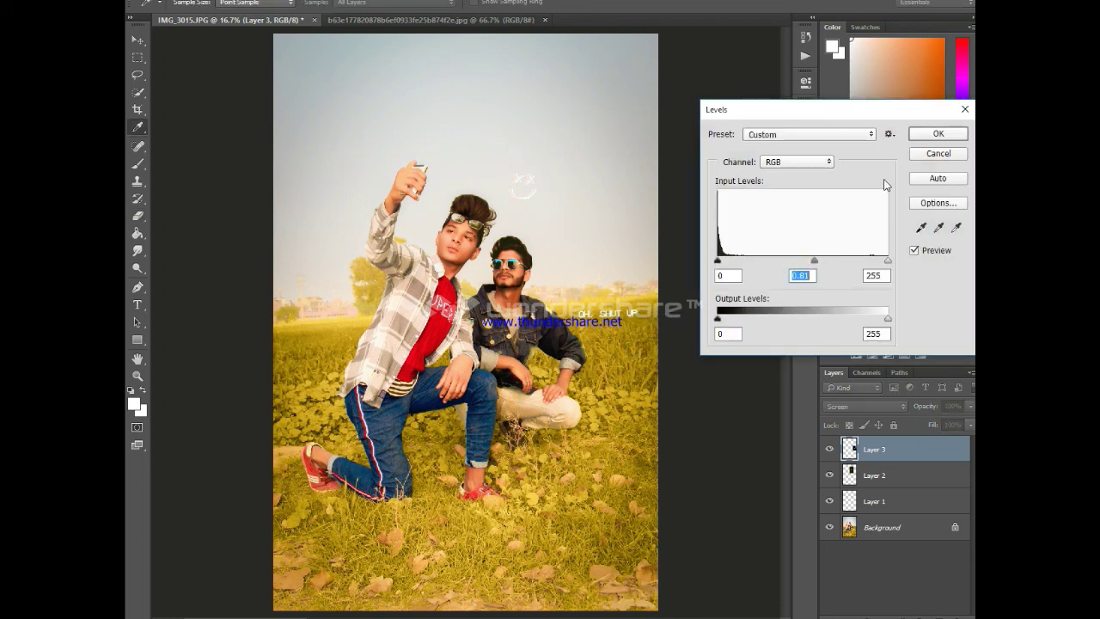
{"action": "left_click", "coordinate": [938, 133]}
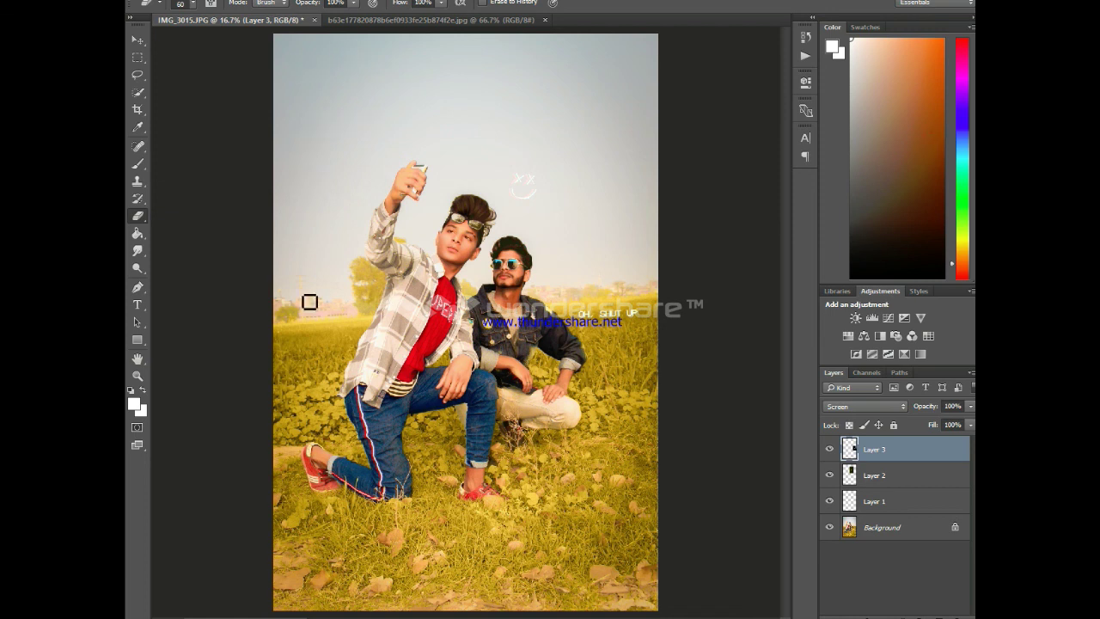
- Stamp a white winged logo on the grass beside the kneeling man using the 300 px logo brush
{"action": "left_click", "coordinate": [135, 168]}
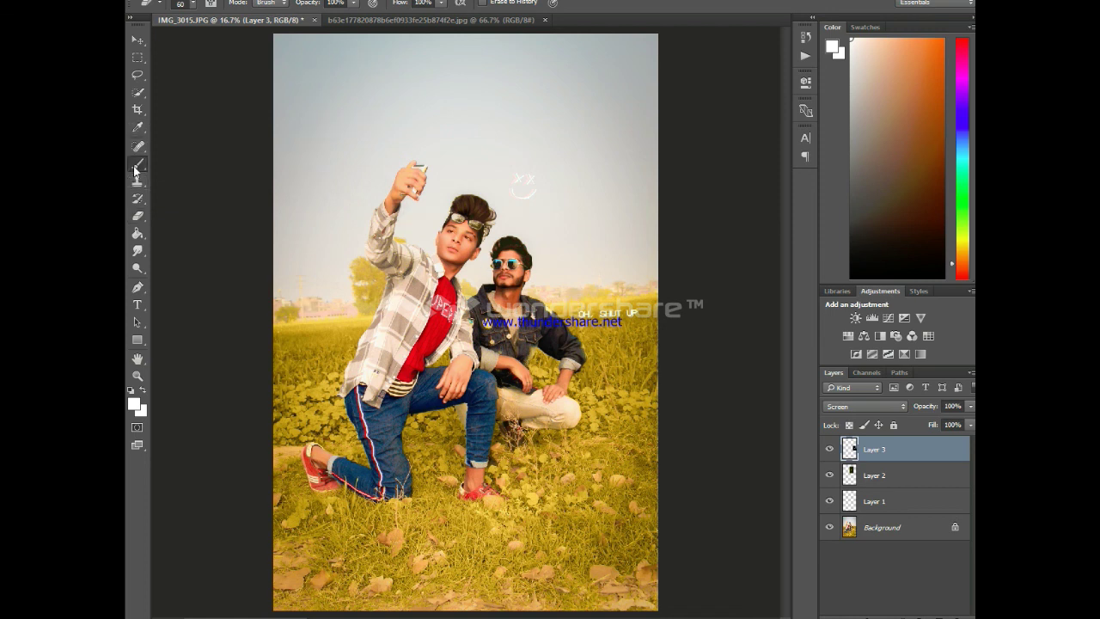
{"action": "right_click", "coordinate": [561, 238]}
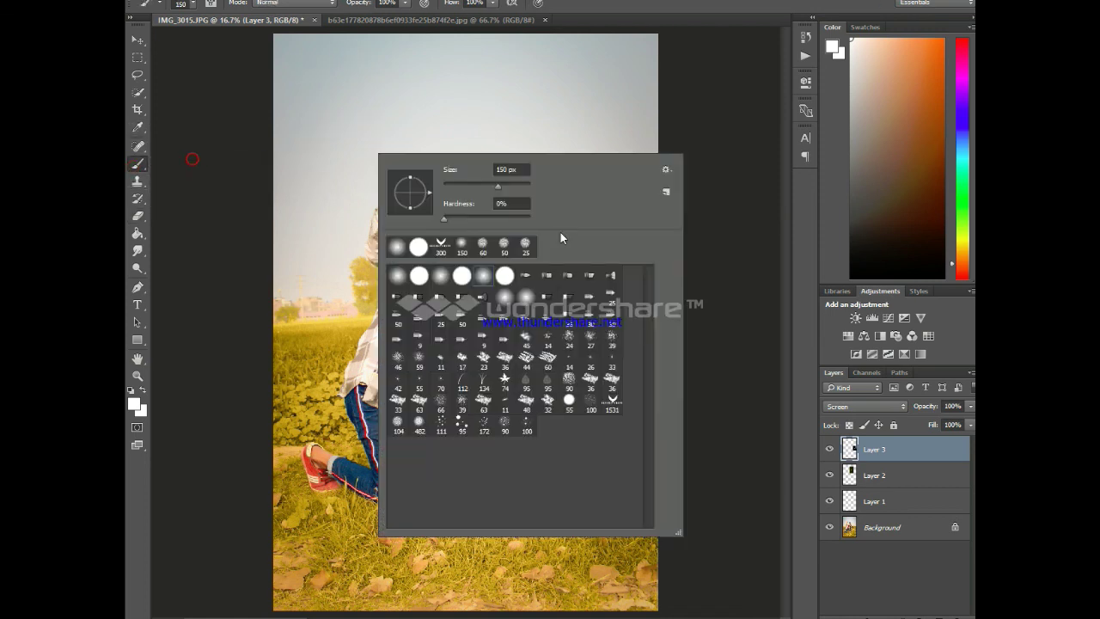
{"action": "double_click", "coordinate": [442, 256]}
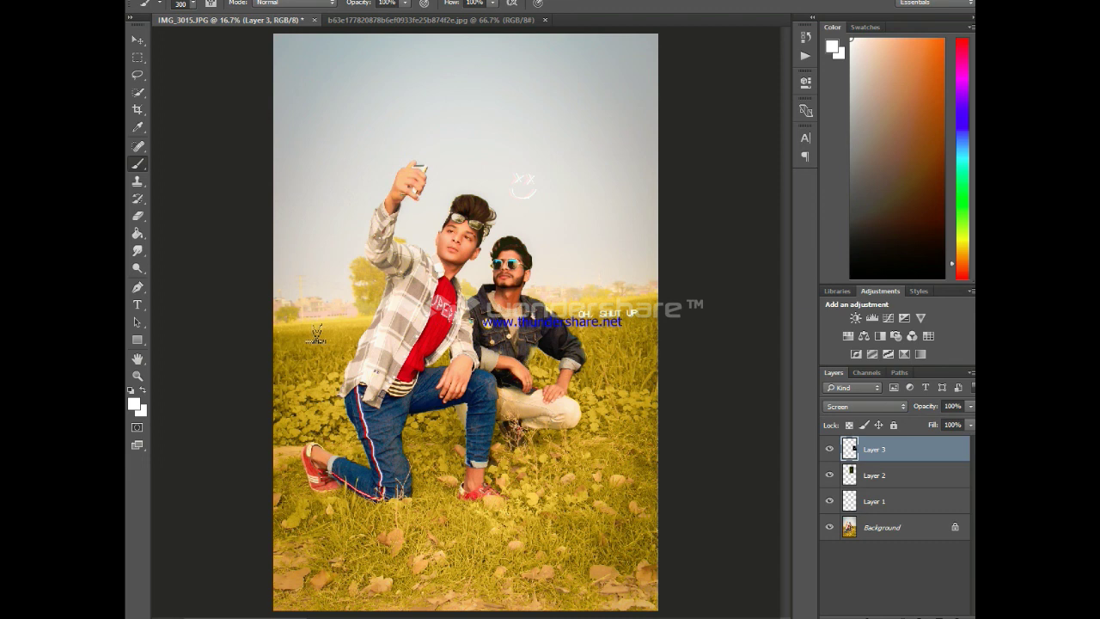
{"action": "left_click", "coordinate": [319, 331]}
- Merge Layer 1, Layer 2 and Layer 3 with the Background into a single layer
{"action": "left_click", "coordinate": [894, 495], "text": "ctrl"}
{"action": "left_click", "coordinate": [894, 478], "text": "ctrl"}
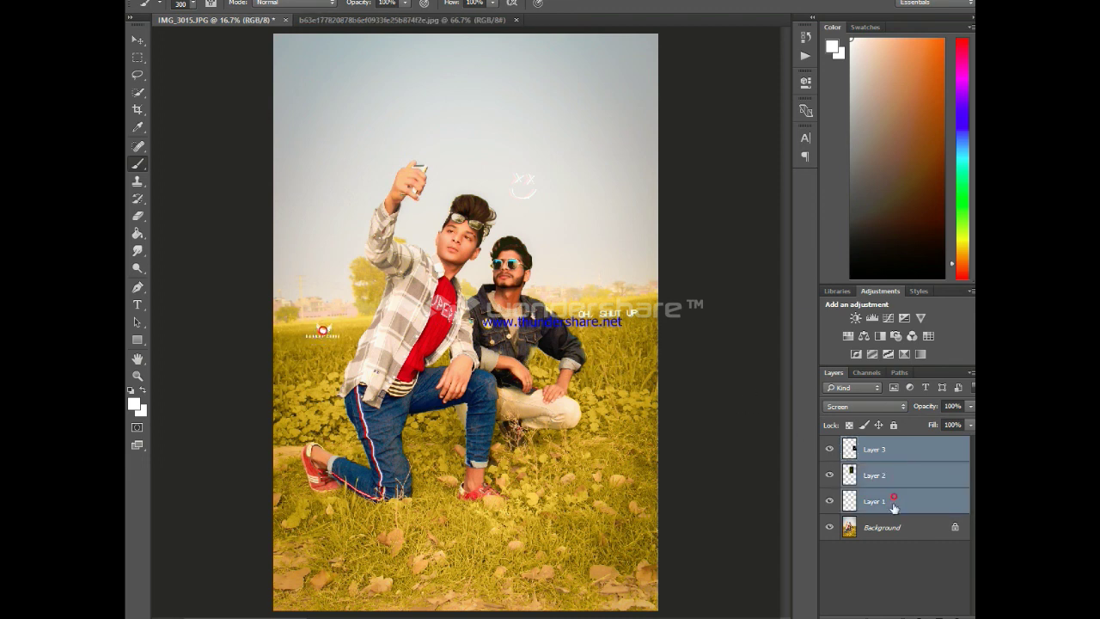
{"action": "left_click", "coordinate": [892, 521], "text": "ctrl"}
{"action": "key", "text": "ctrl+e"}
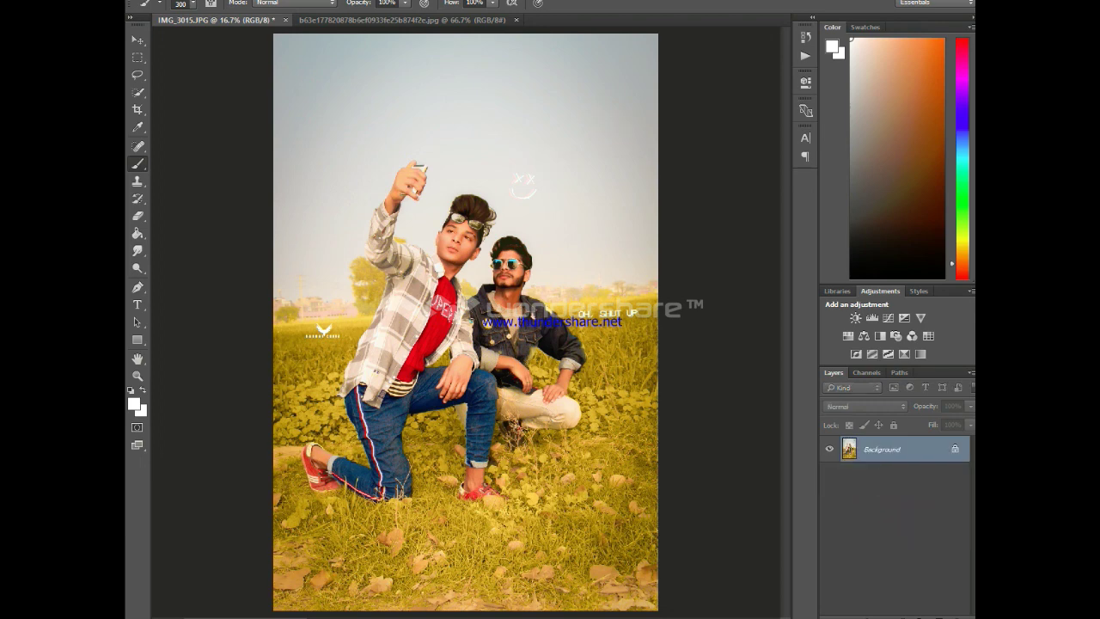
{"action": "left_click", "coordinate": [888, 589]}
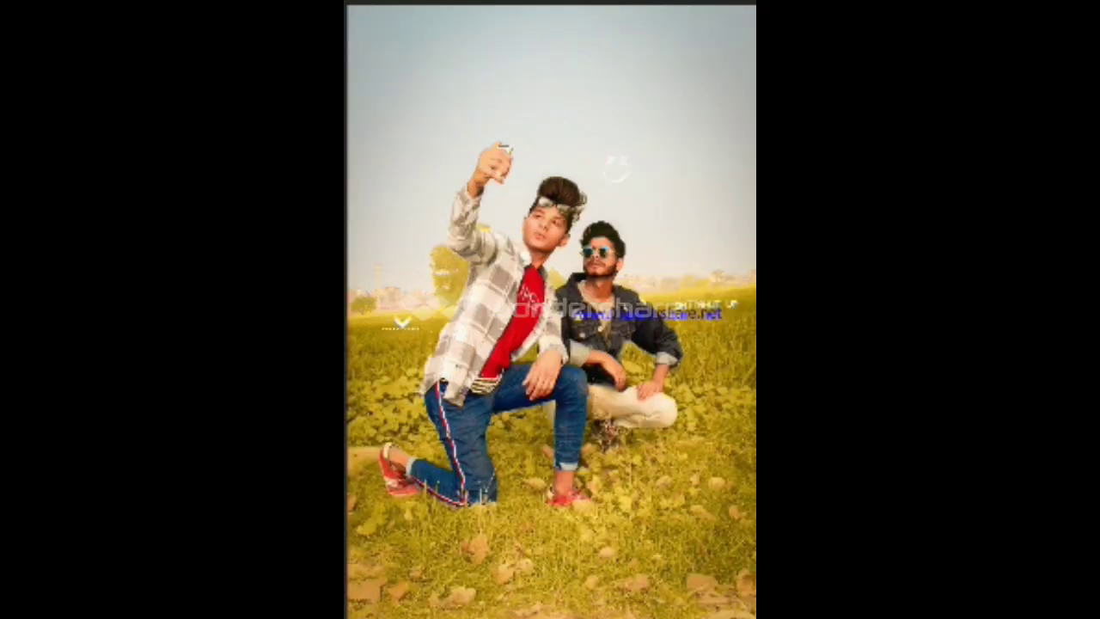